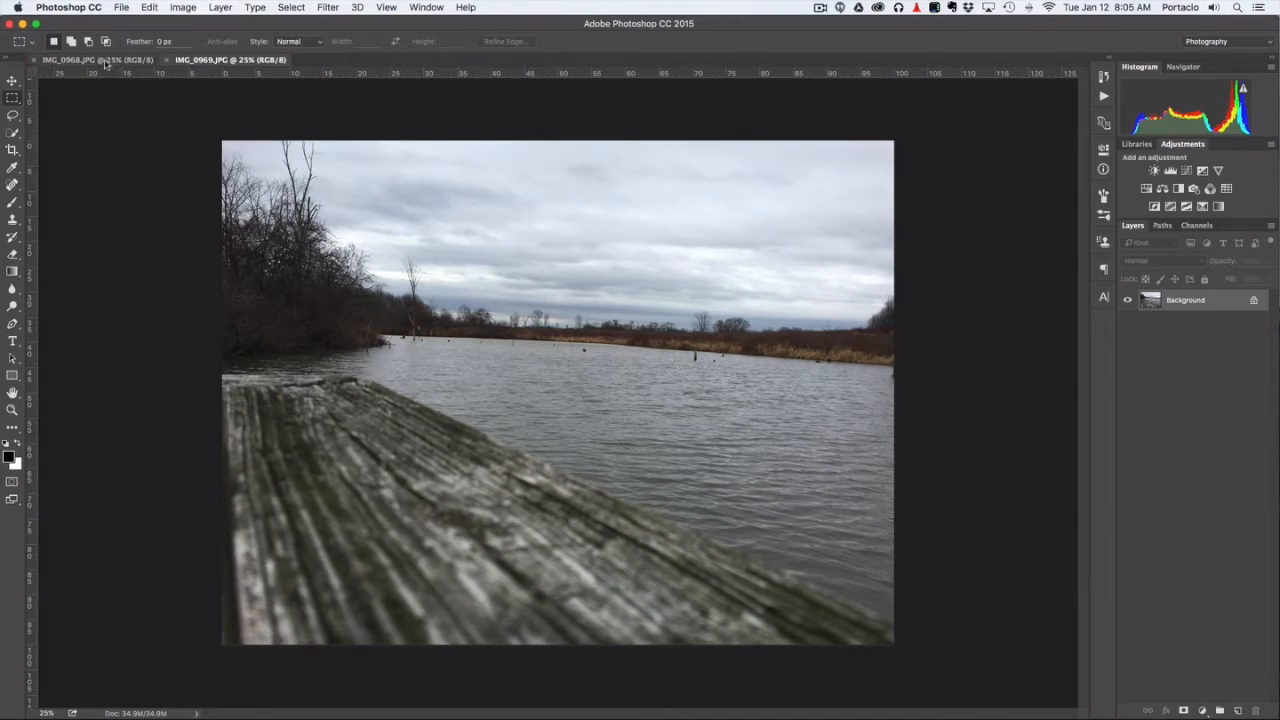
- Compare the lake photos IMG_0968.JPG and IMG_0969.JPG for differences in focus between dock and background
left_click(109, 61)
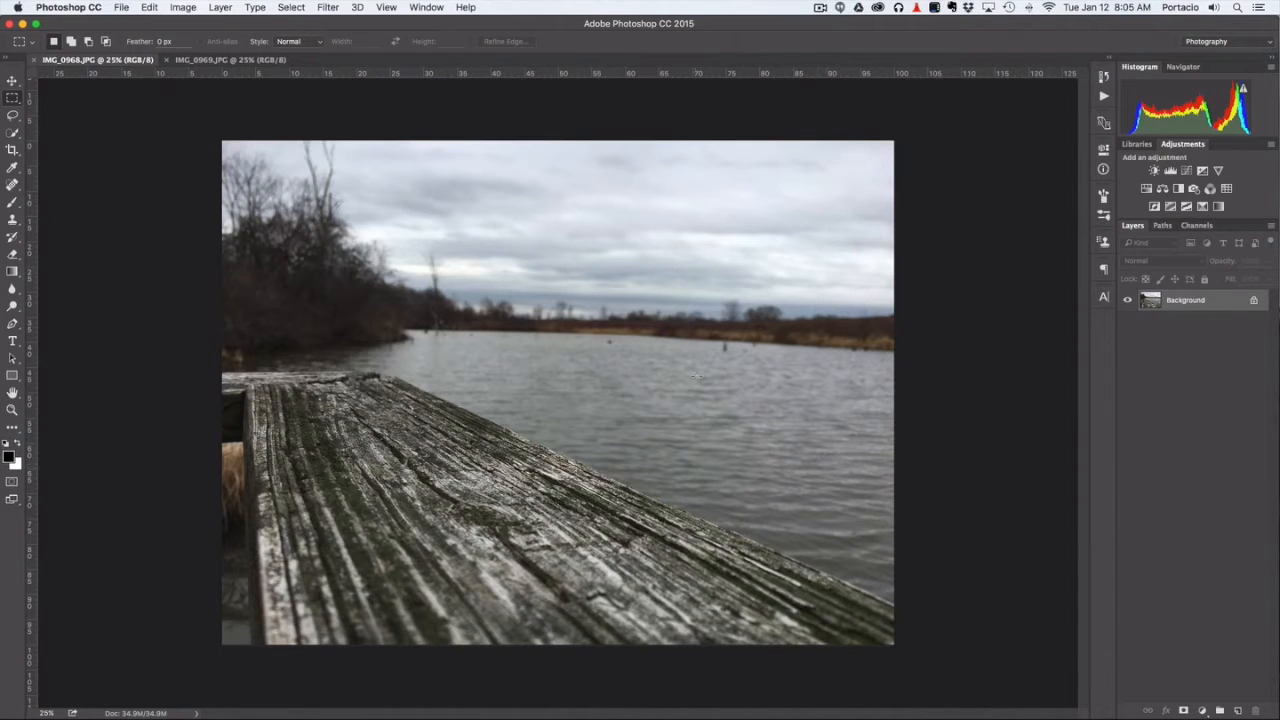
left_click(199, 62)
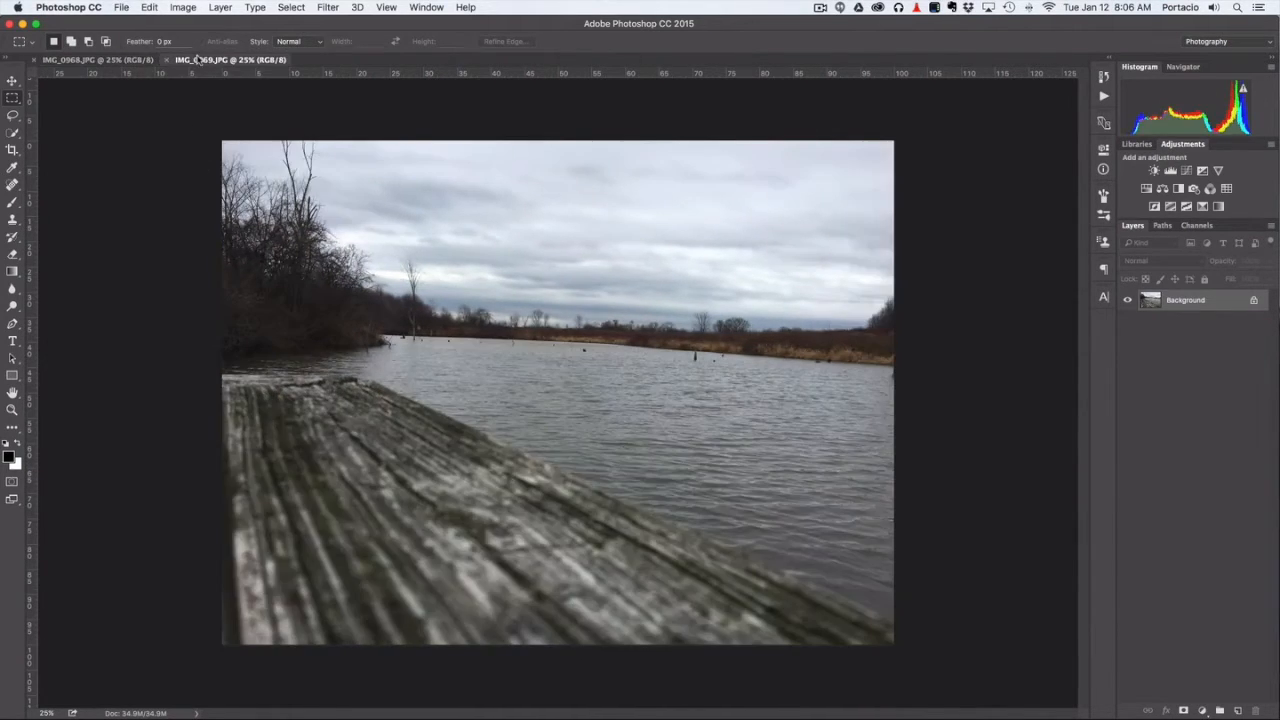
left_click(115, 62)
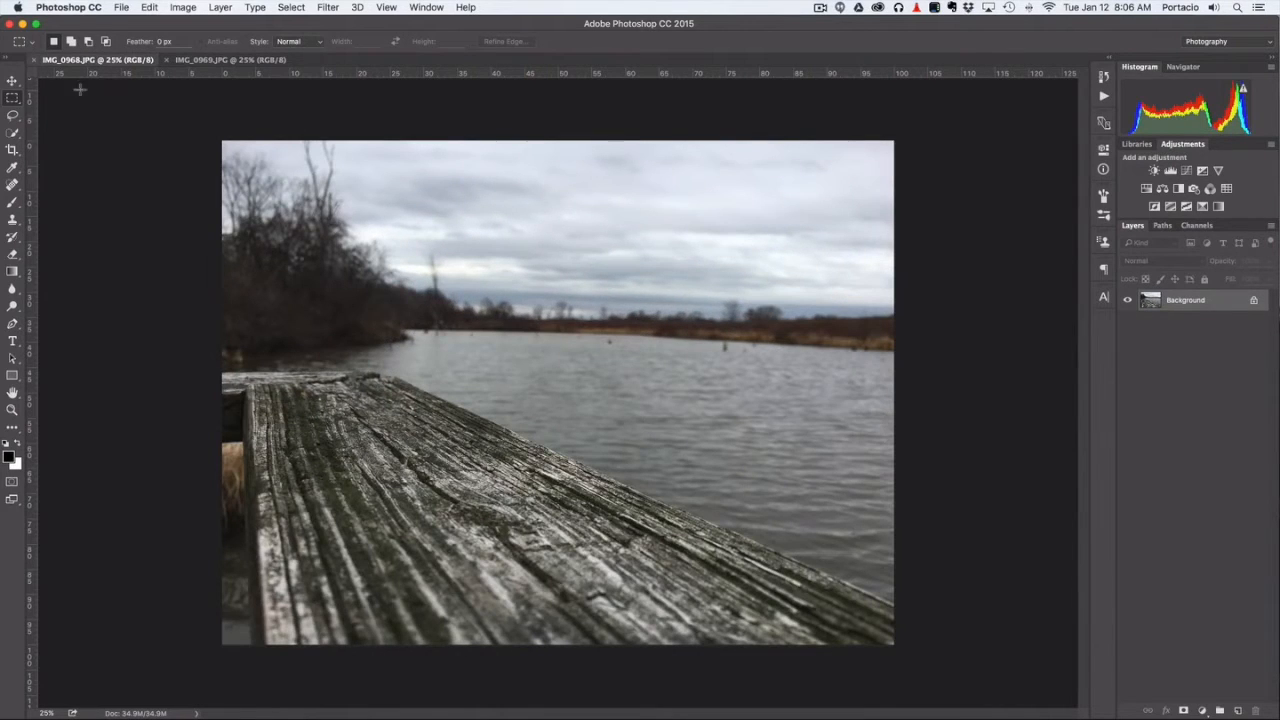
- Copy the IMG_0969.JPG photo into the IMG_0968.JPG document as a new layer covering the canvas with the Move tool
left_click(13, 82)
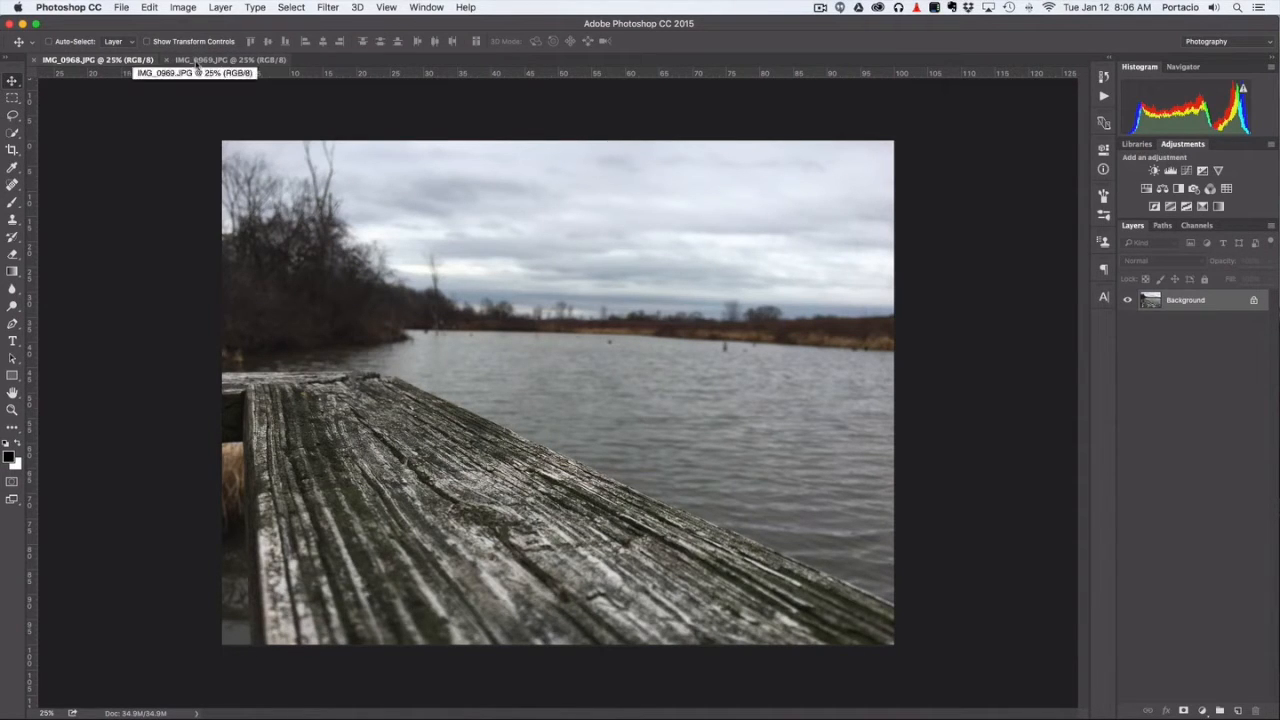
left_click(197, 62)
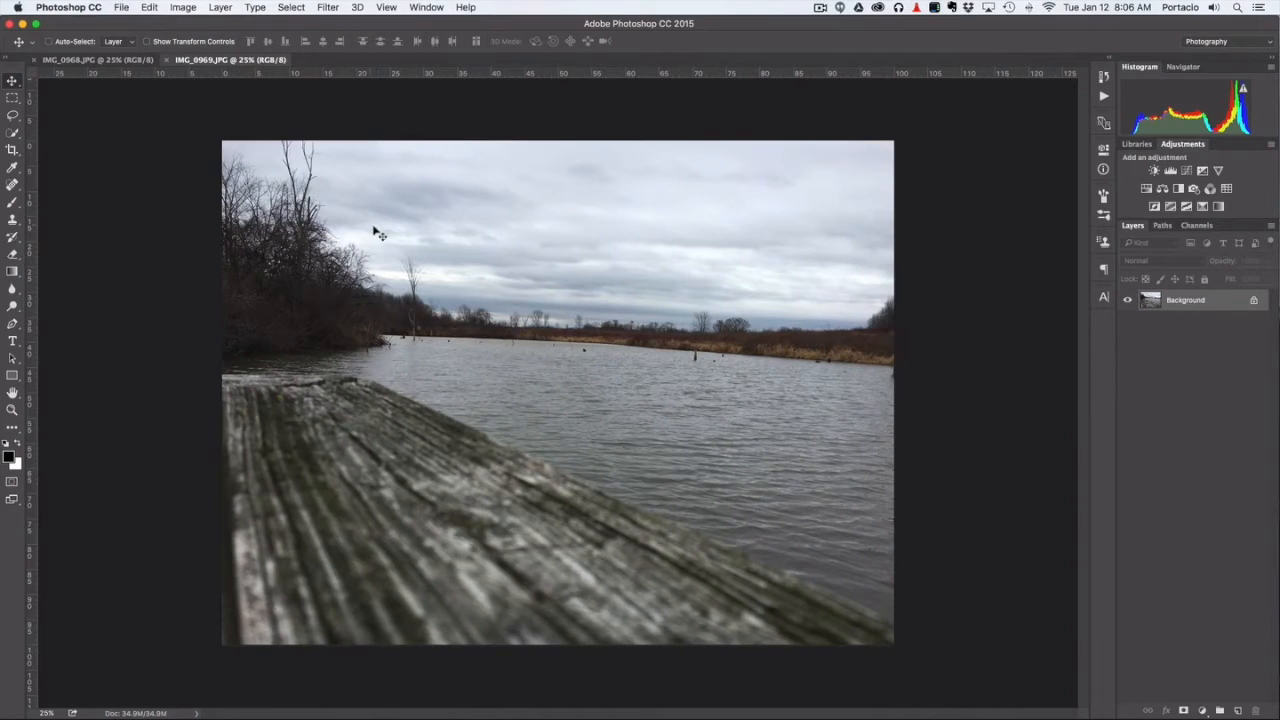
left_click_drag(520, 371, 112, 65)
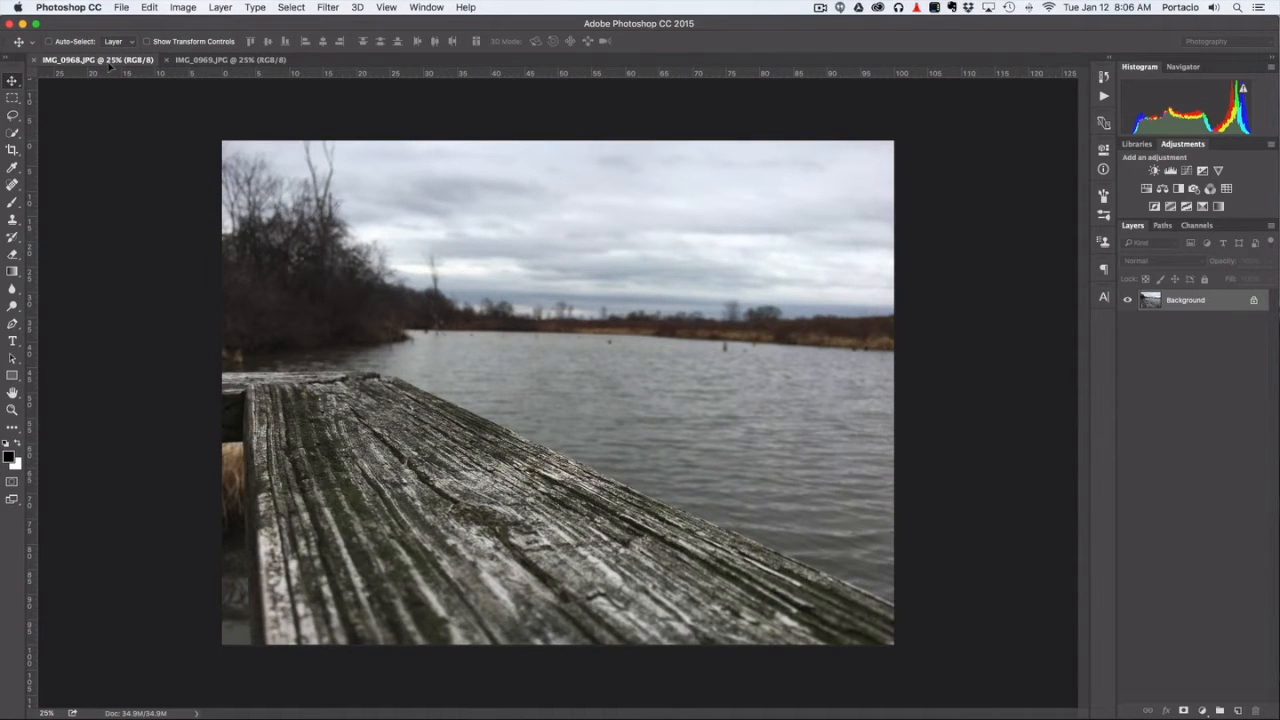
left_click_drag(117, 74, 201, 142)
left_click_drag(368, 256, 466, 339)
left_click_drag(494, 358, 484, 356)
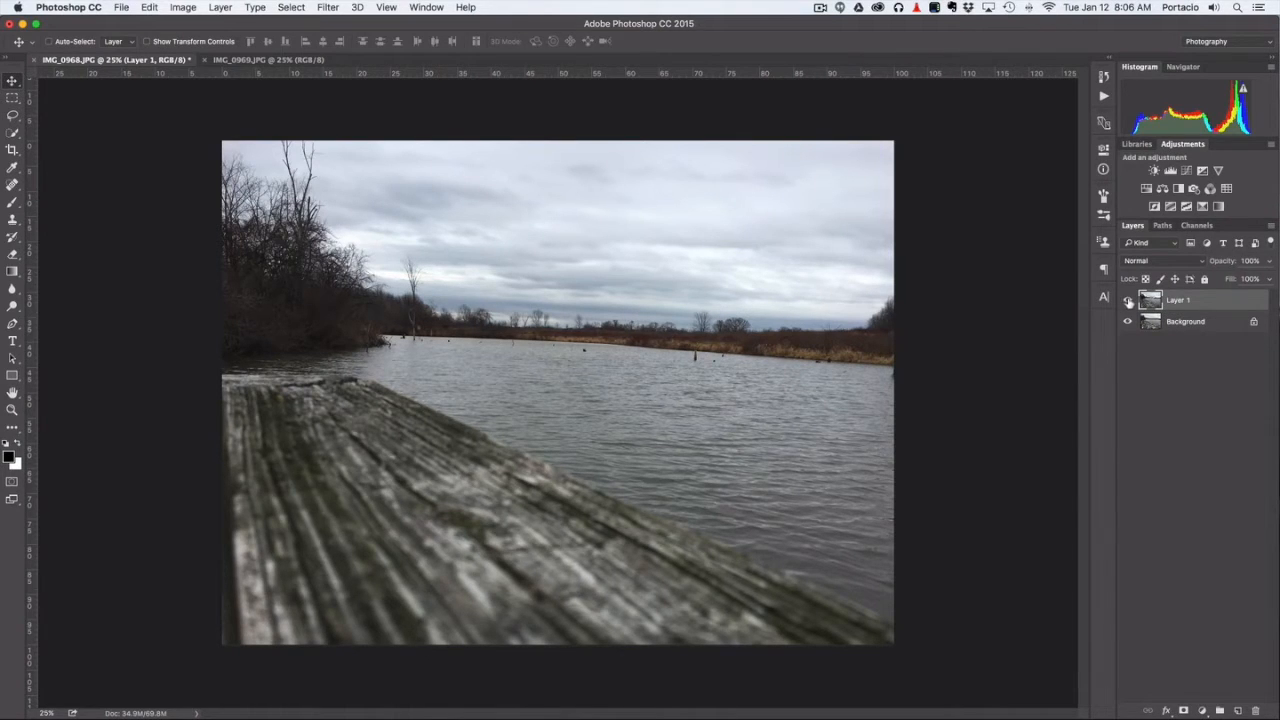
- Compare the two stacked photos by repeatedly hiding and showing Layer 1, leaving it visible
left_click(1128, 301)
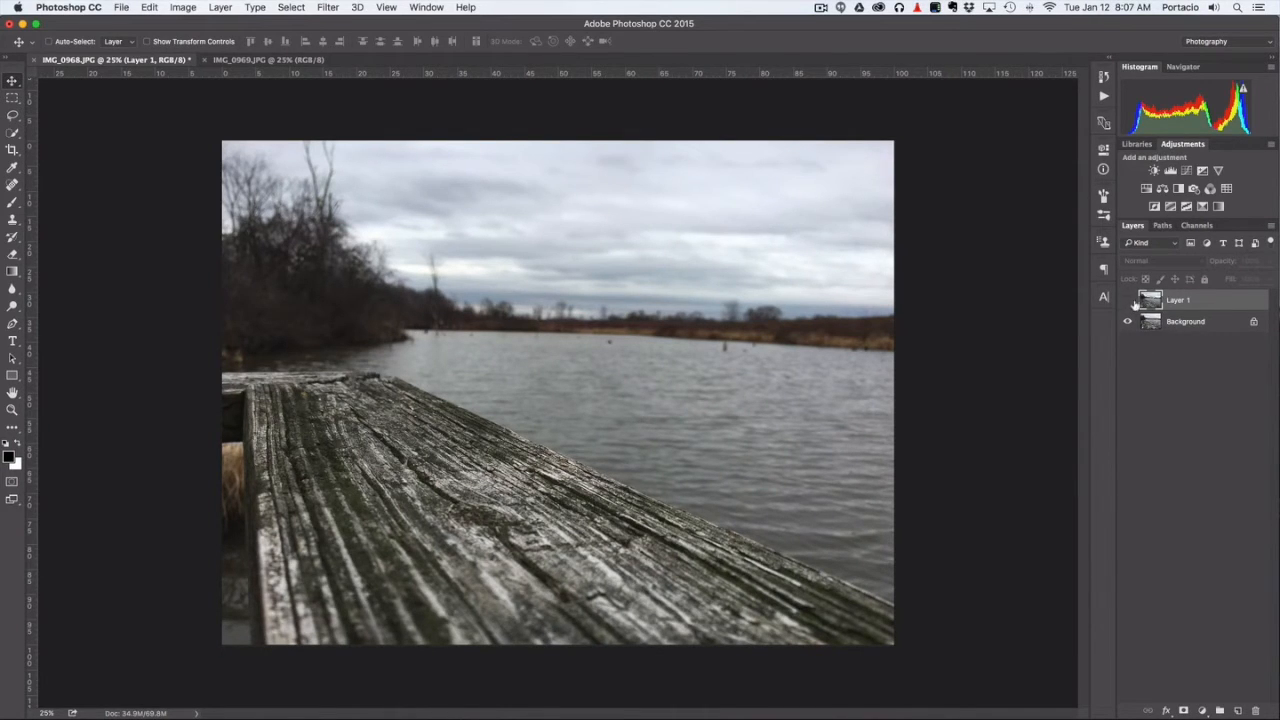
left_click(1128, 301)
left_click(1128, 301)
left_click(1128, 301)
left_click(1128, 301)
left_click(1128, 301)
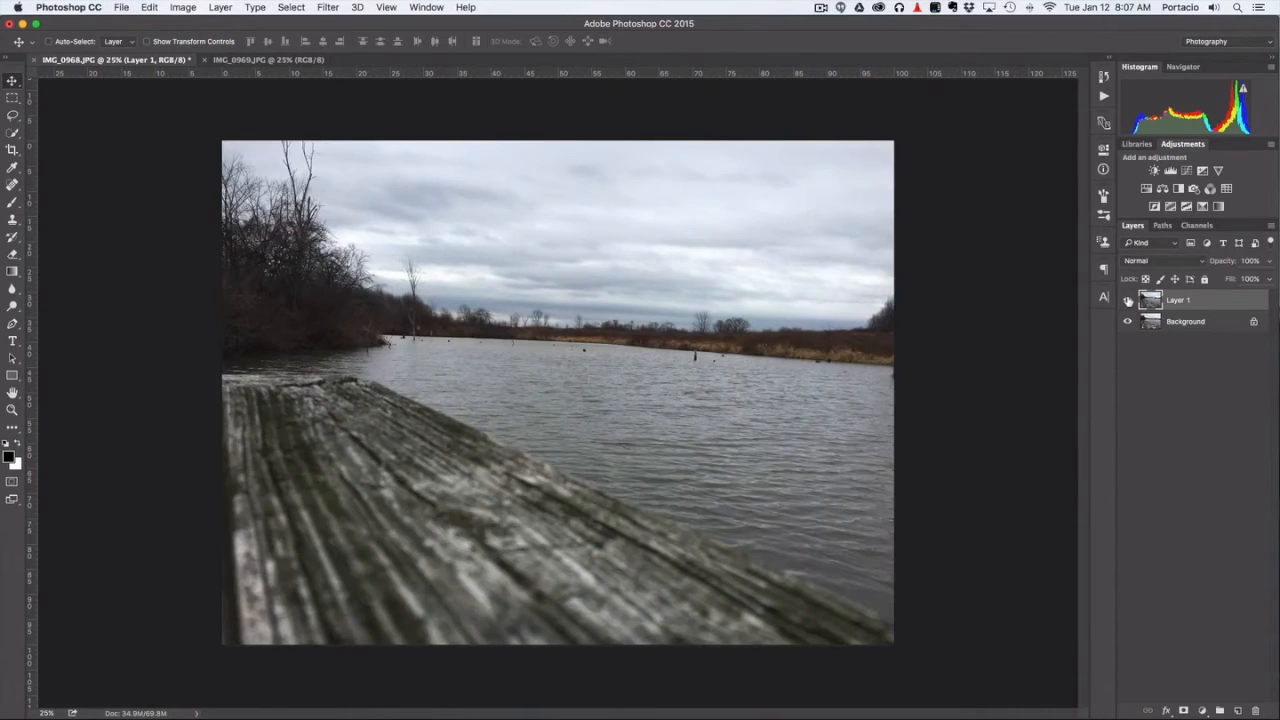
left_click(1128, 301)
left_click(1128, 301)
left_click(1128, 301)
left_click(1128, 301)
left_click(1128, 301)
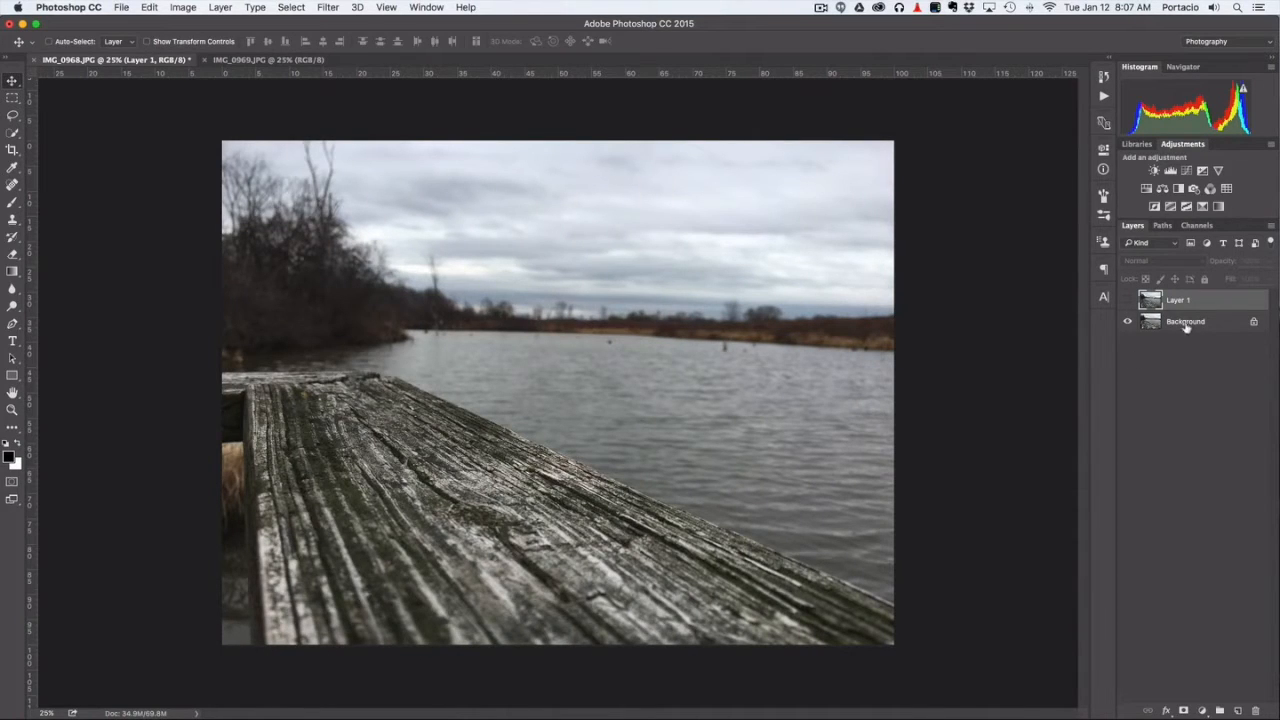
left_click(1128, 301)
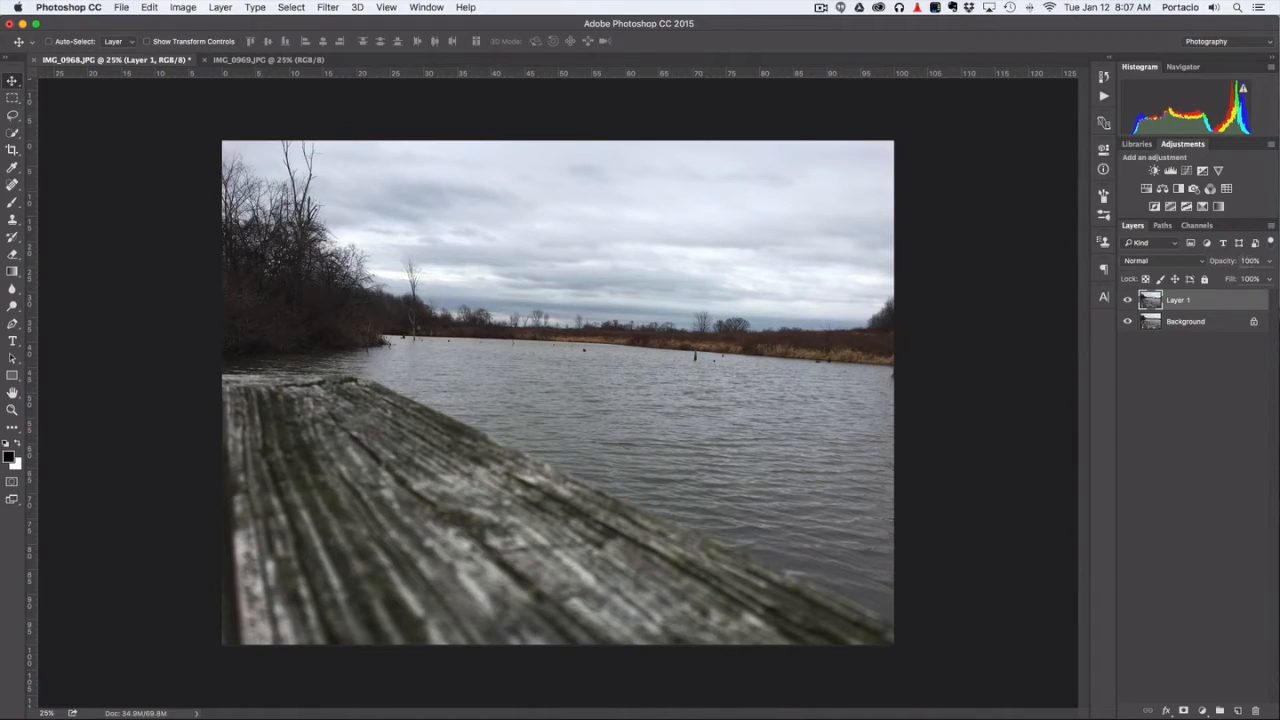
- Lower Layer 1's opacity to 55% and move it to line up its horizon and trees with the Background photo
left_click(1270, 263)
left_click_drag(1268, 280, 1242, 285)
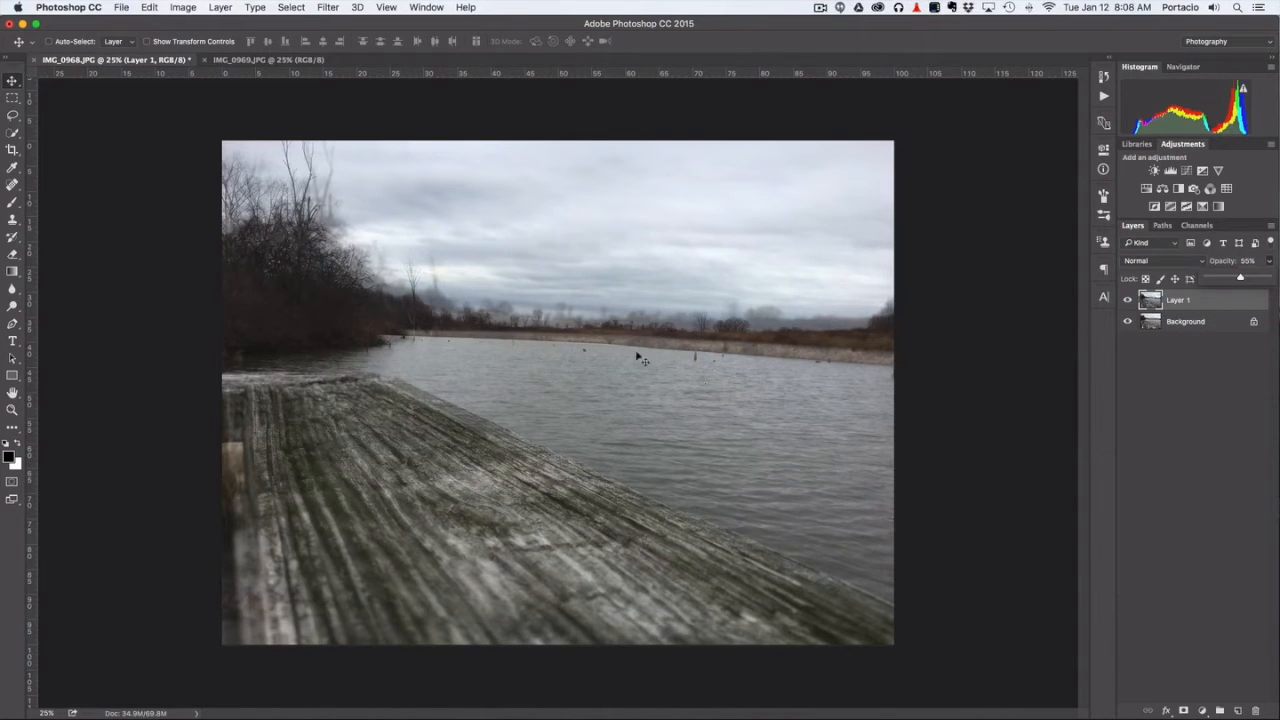
left_click_drag(617, 384, 645, 378)
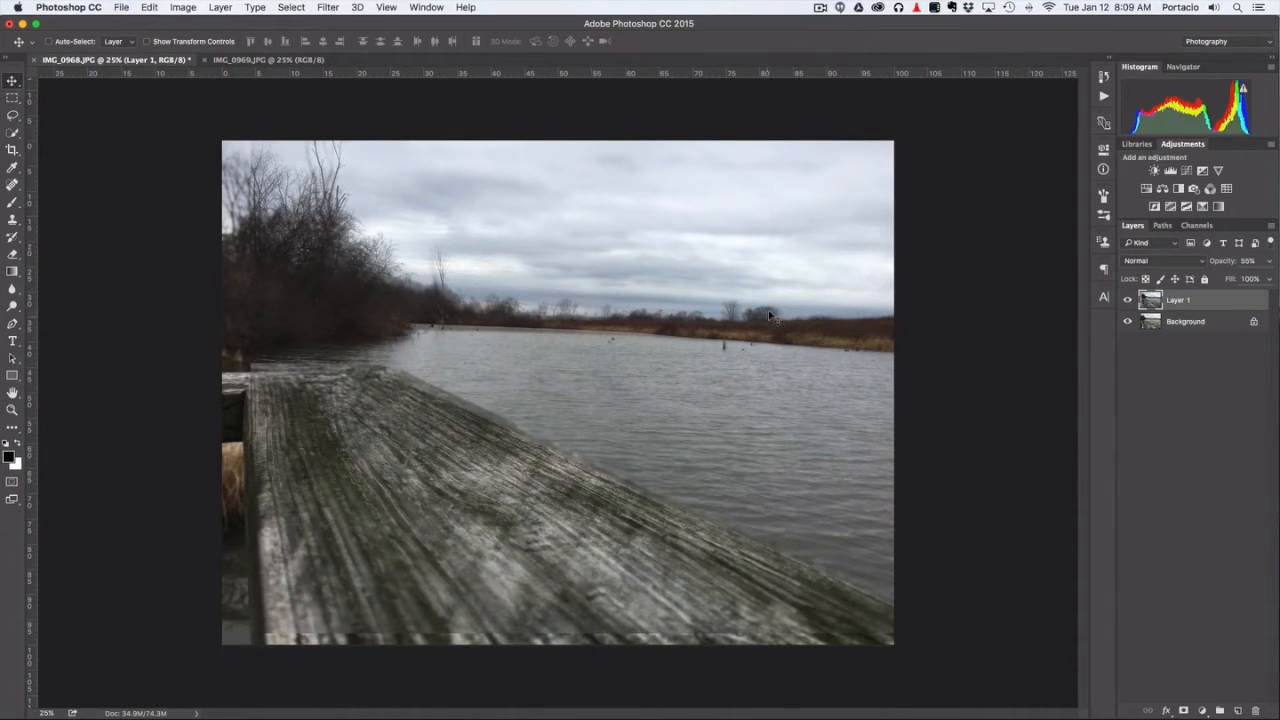
left_click_drag(757, 350, 759, 347)
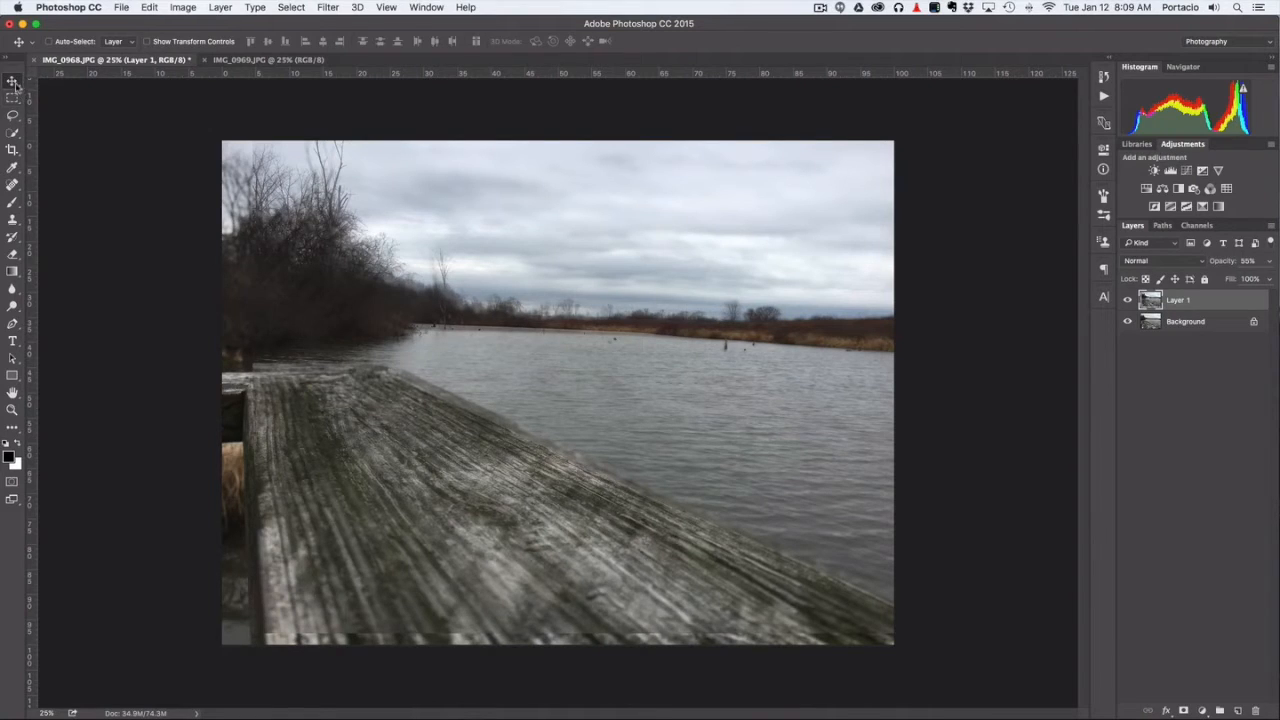
- Show the transform controls, rotate Layer 1 by -1.20° and nudge it into alignment with the Background dock and shoreline
left_click(147, 42)
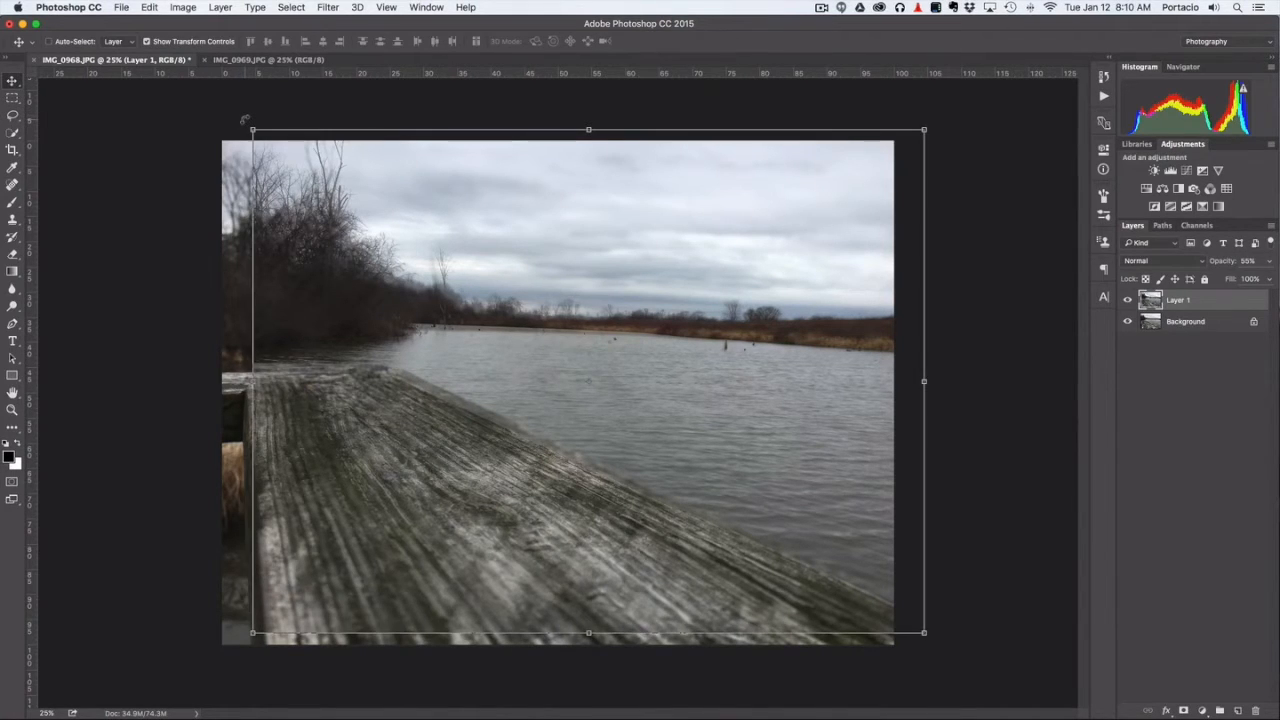
left_click(244, 119)
left_click_drag(242, 121, 240, 129)
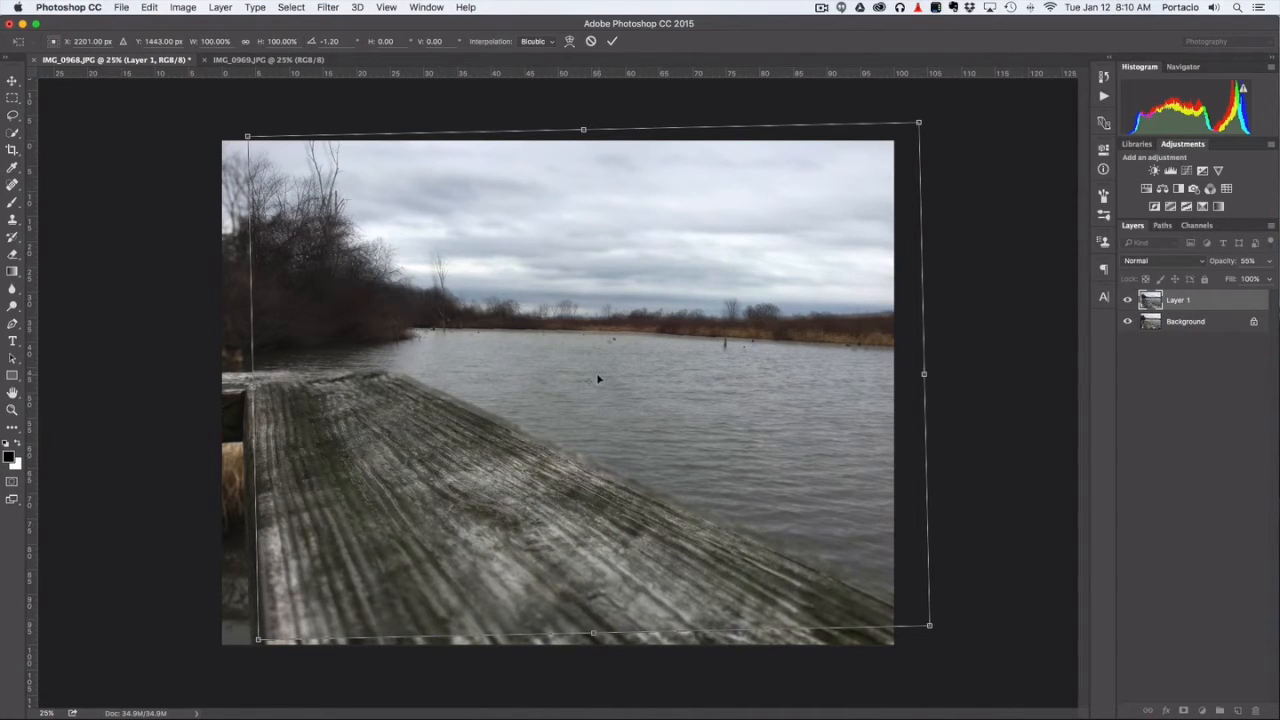
left_click_drag(597, 379, 595, 381)
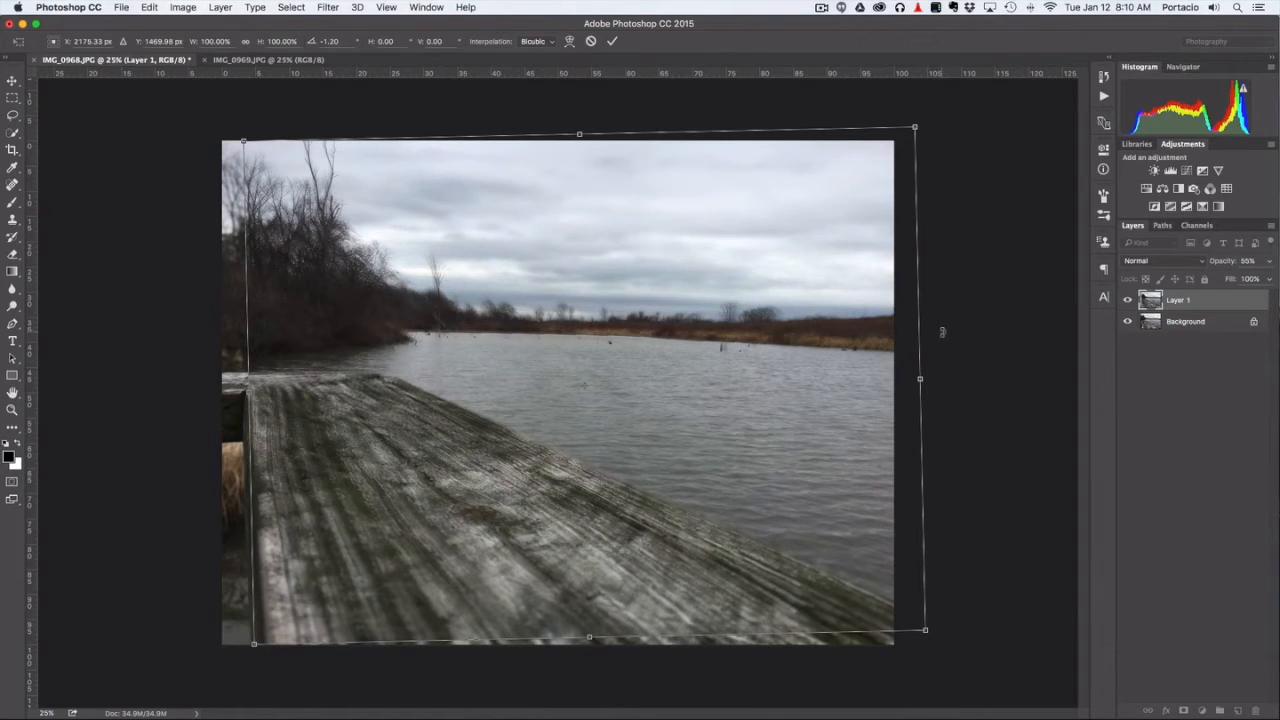
key("Return")
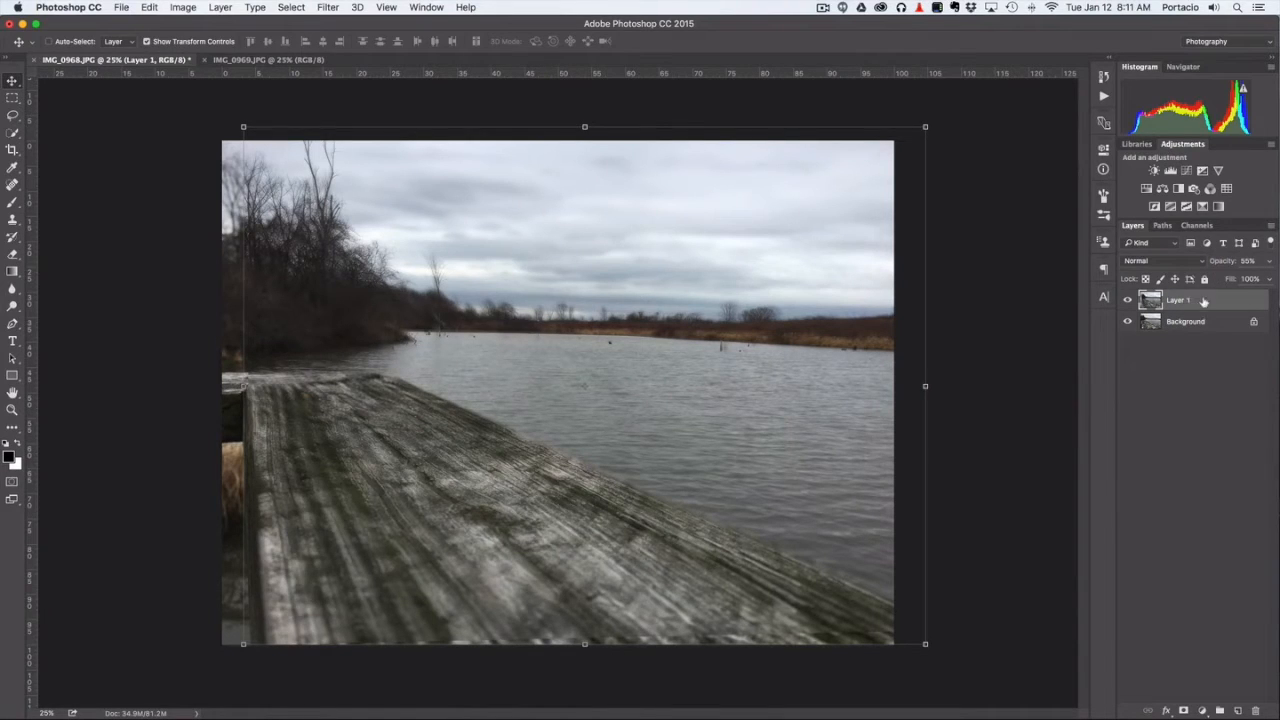
- Restore Layer 1's opacity to 100% and toggle its visibility to check the alignment with the Background
left_click(1269, 262)
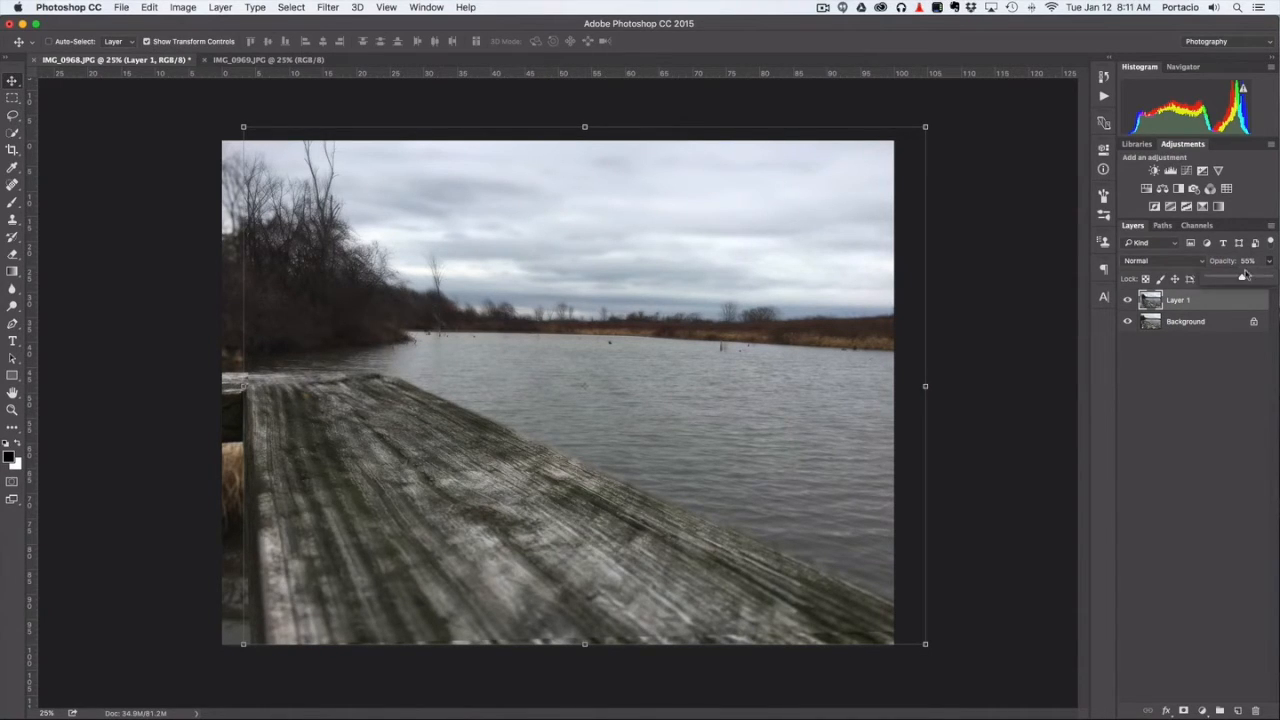
left_click_drag(1241, 280, 1270, 279)
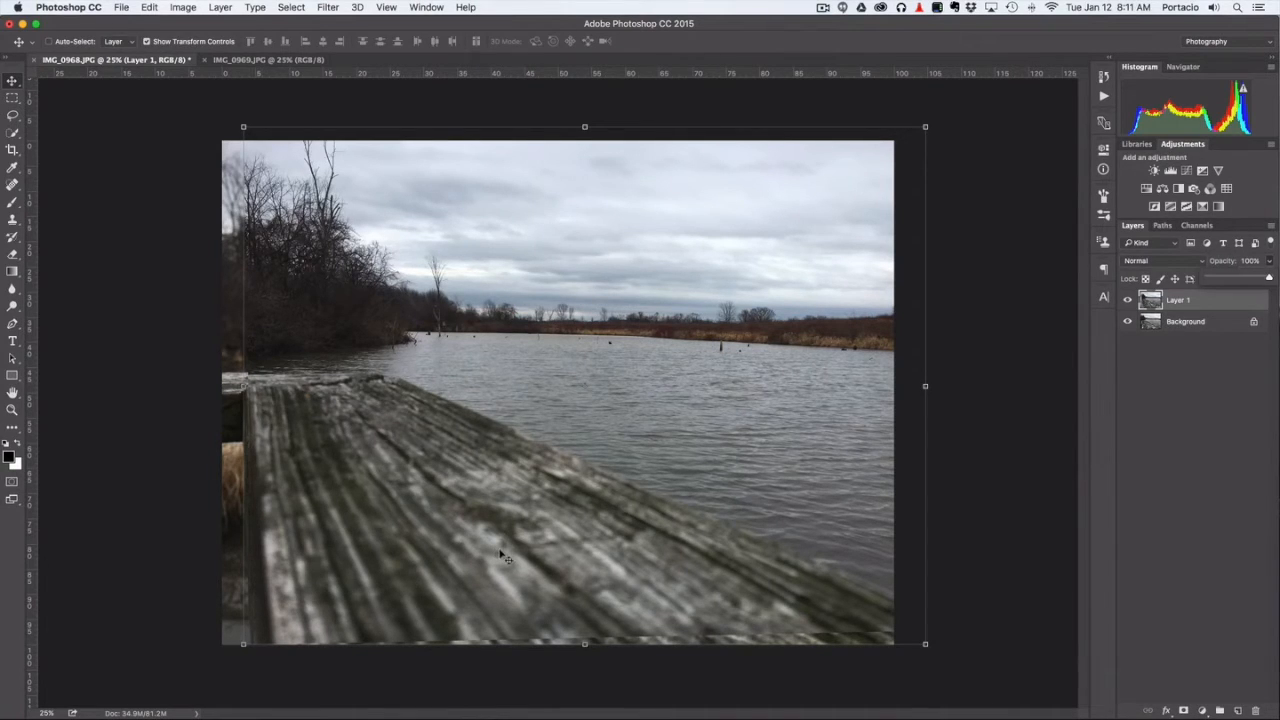
left_click(1127, 300)
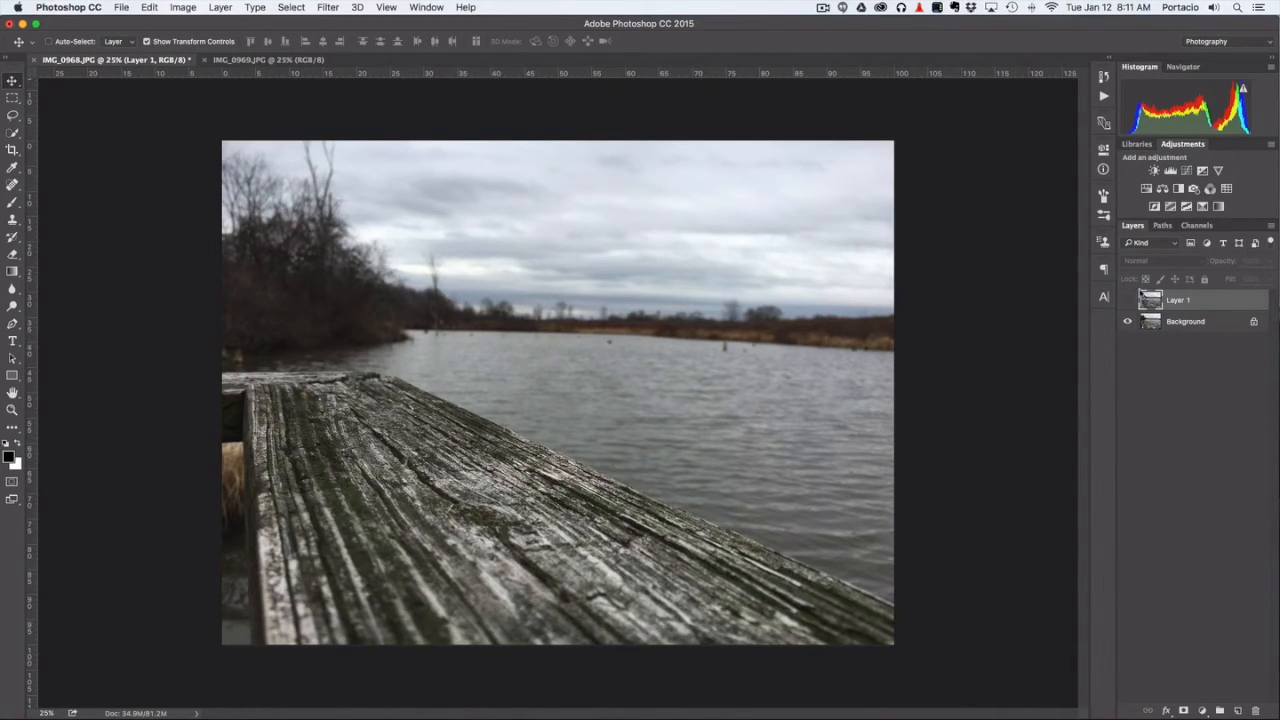
left_click(1129, 301)
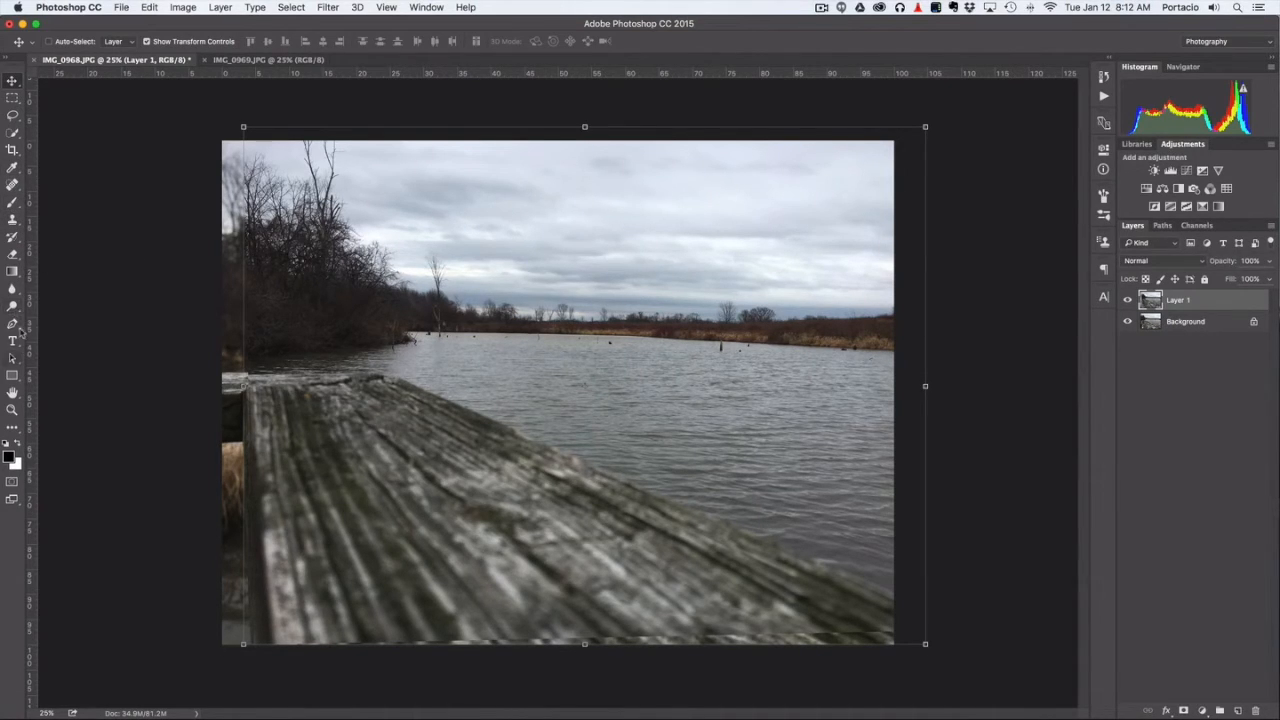
- Choose the Eraser Tool and enlarge its brush to 250 for working on the dock
left_click(12, 256)
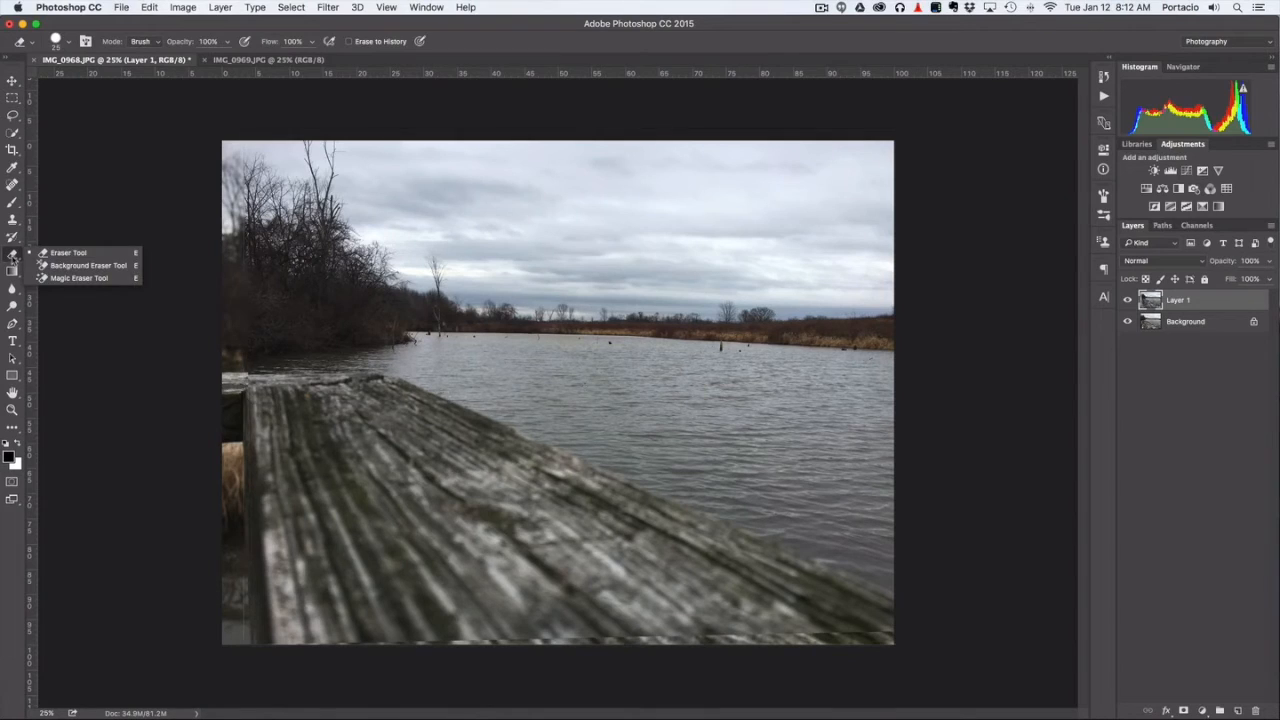
left_click(12, 256)
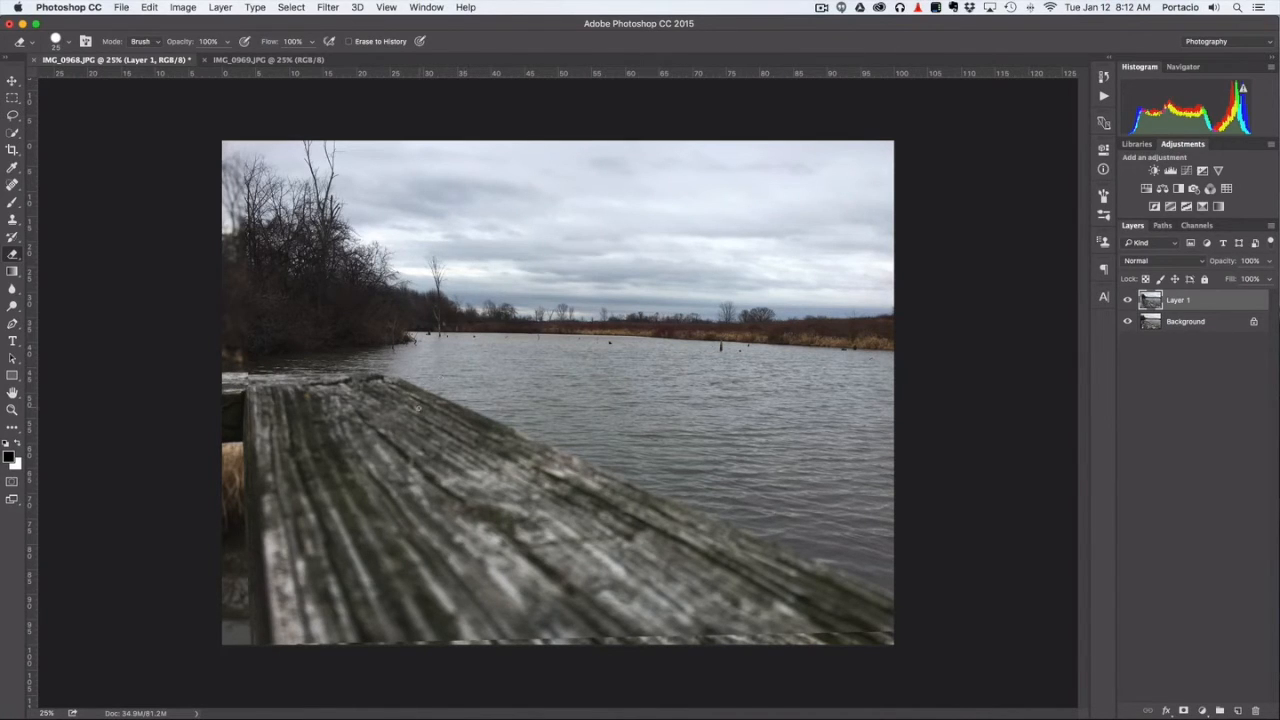
key("bracketright")
key("bracketright")
key("bracketright")
key("bracketright")
key("bracketright")
key("bracketright")
key("bracketright")
key("bracketright")
key("bracketleft")
key("bracketleft")
key("bracketright")
key("super+plus")
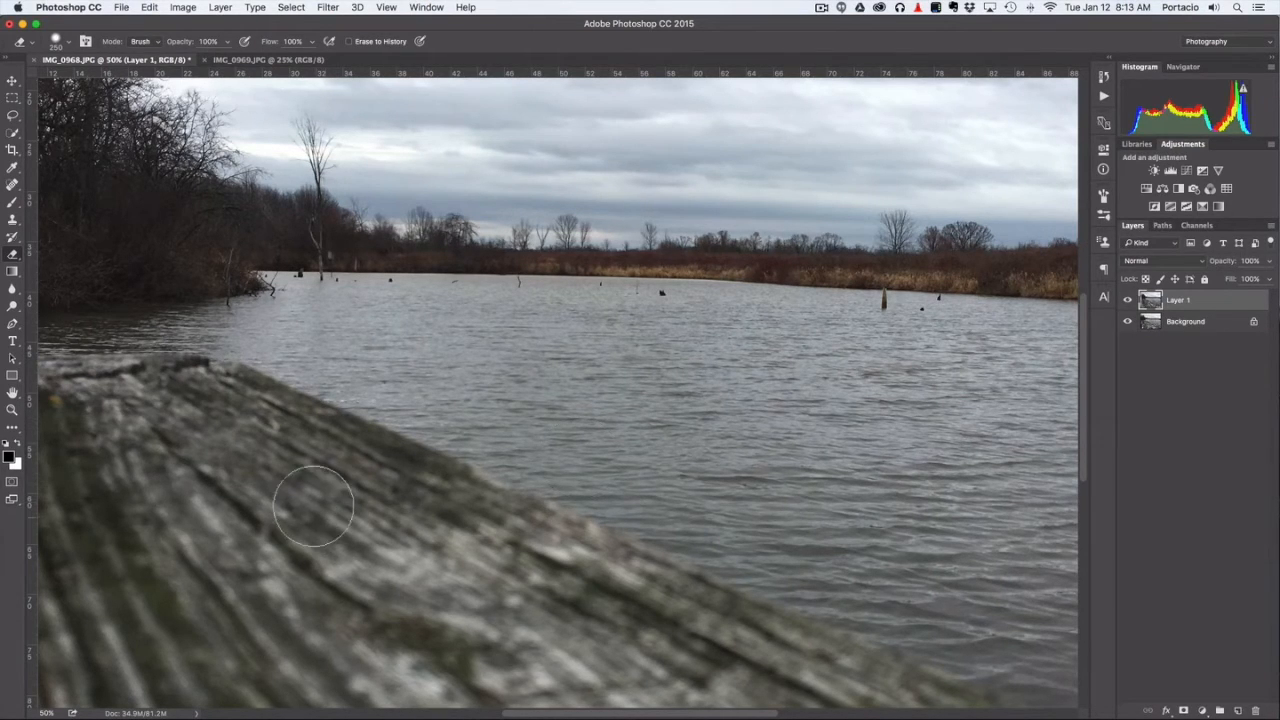
- Try erasing the blurred dock planks on Layer 1 to reveal the sharp wood below, checking gaps with the Background hidden
mouse_move(294, 506)
left_mouse_down()
mouse_move(396, 569)
mouse_move(279, 499)
mouse_move(381, 518)
mouse_move(346, 504)
mouse_move(261, 540)
mouse_move(237, 575)
mouse_move(352, 580)
mouse_move(451, 630)
mouse_move(329, 597)
mouse_move(203, 505)
mouse_move(175, 447)
mouse_move(212, 427)
mouse_move(360, 478)
mouse_move(433, 442)
mouse_move(422, 457)
mouse_move(475, 457)
mouse_move(472, 471)
mouse_move(516, 502)
mouse_move(470, 533)
mouse_move(536, 498)
left_mouse_up()
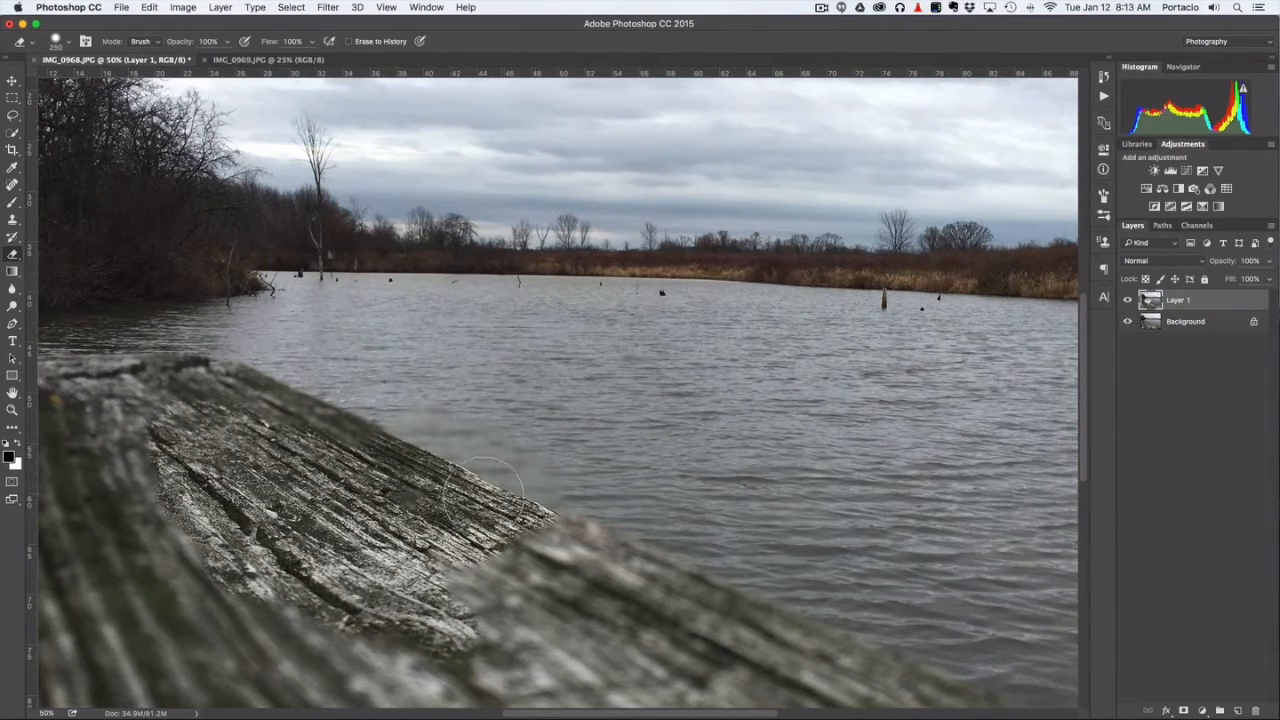
key("super+z")
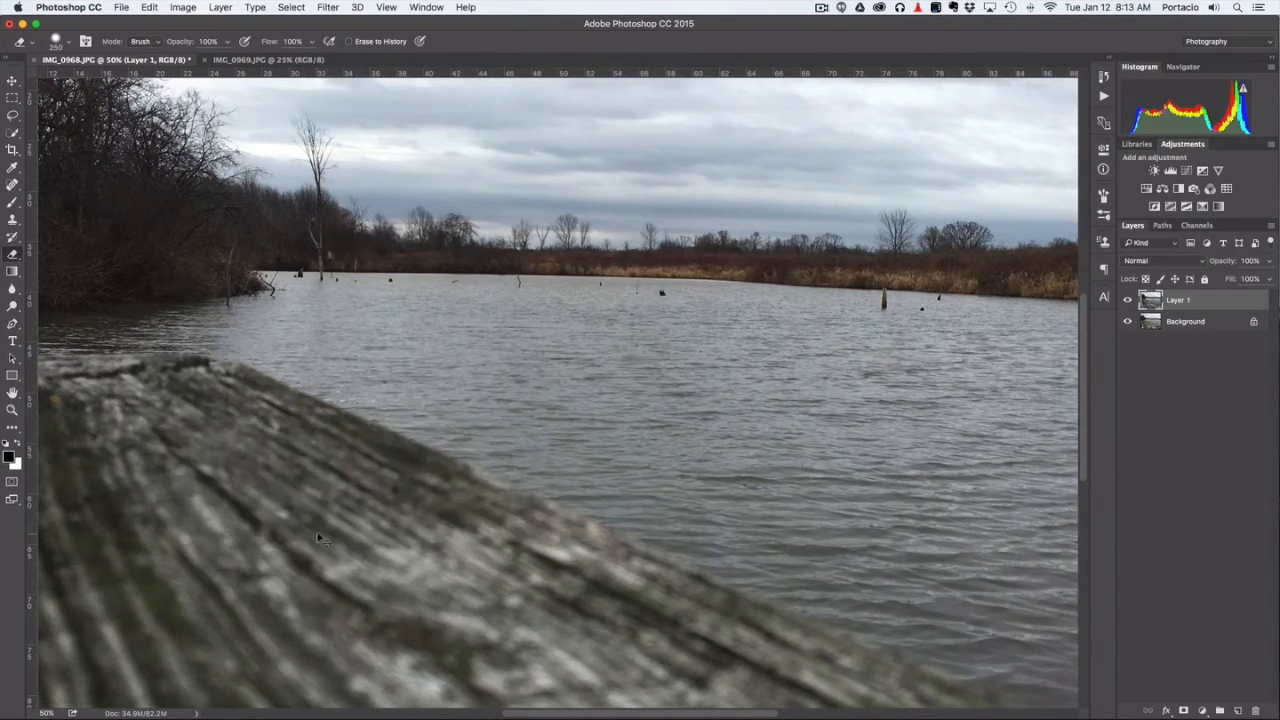
mouse_move(250, 417)
left_mouse_down()
mouse_move(285, 435)
mouse_move(267, 431)
mouse_move(492, 530)
left_mouse_up()
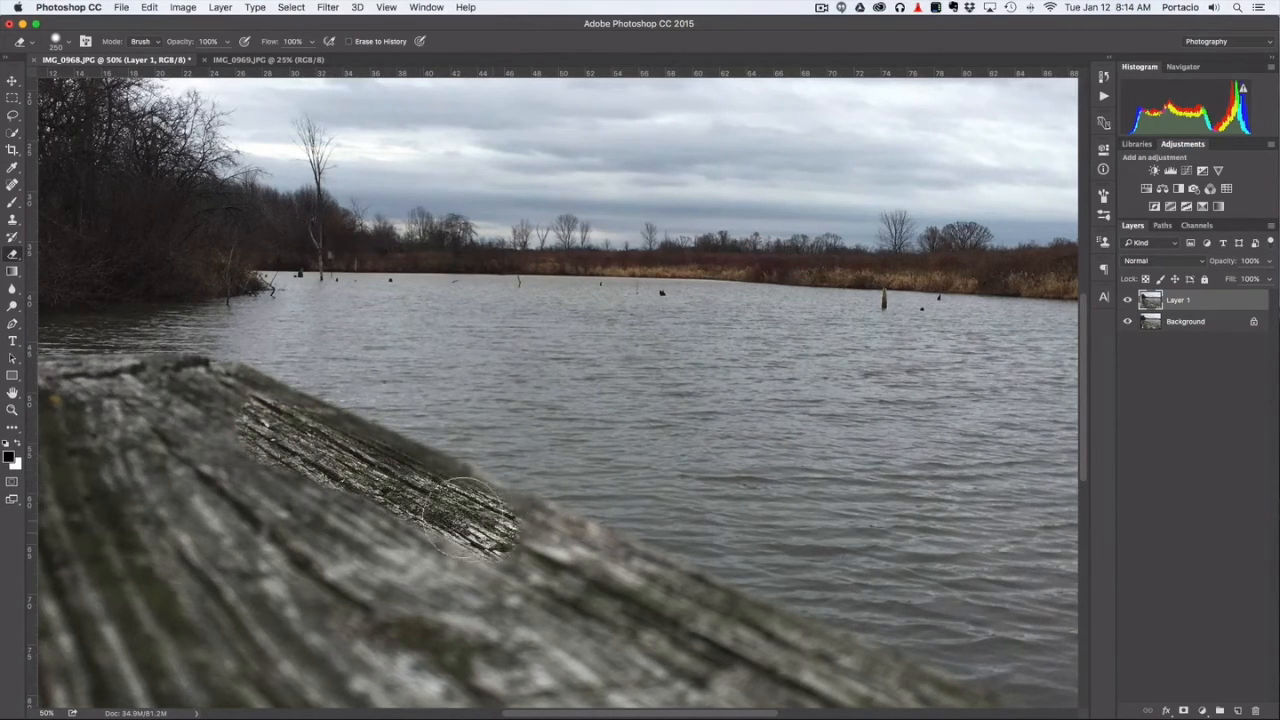
mouse_move(284, 428)
left_mouse_down()
mouse_move(60, 398)
mouse_move(193, 398)
mouse_move(258, 418)
mouse_move(461, 497)
mouse_move(600, 571)
mouse_move(443, 629)
mouse_move(300, 545)
mouse_move(60, 455)
mouse_move(77, 630)
mouse_move(97, 660)
mouse_move(128, 605)
mouse_move(201, 640)
mouse_move(255, 625)
mouse_move(300, 590)
mouse_move(390, 595)
mouse_move(460, 565)
left_mouse_up()
mouse_move(385, 520)
left_mouse_down()
mouse_move(202, 480)
mouse_move(220, 545)
mouse_move(315, 640)
mouse_move(210, 677)
mouse_move(280, 680)
mouse_move(390, 640)
mouse_move(360, 645)
mouse_move(528, 660)
mouse_move(400, 665)
mouse_move(595, 660)
mouse_move(645, 640)
mouse_move(530, 512)
mouse_move(425, 490)
mouse_move(228, 404)
mouse_move(80, 415)
mouse_move(58, 402)
mouse_move(112, 640)
mouse_move(600, 660)
mouse_move(625, 640)
mouse_move(495, 550)
mouse_move(514, 582)
mouse_move(517, 546)
left_mouse_up()
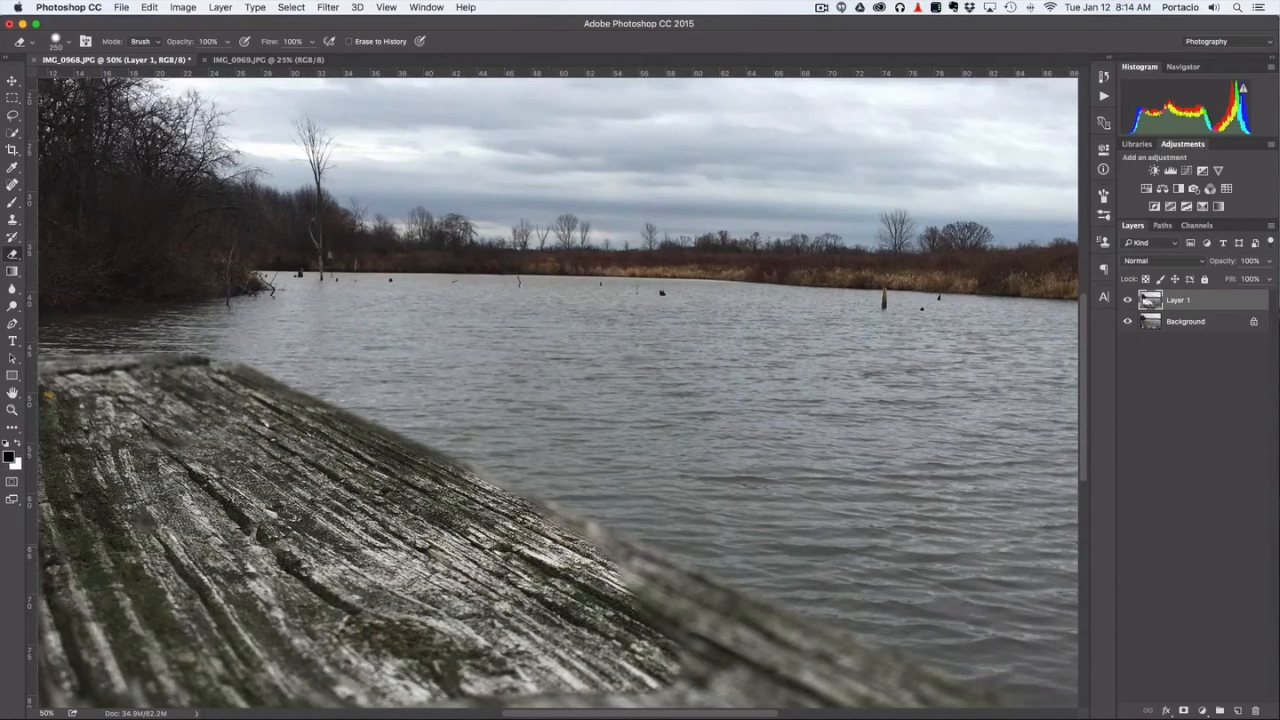
key("super+minus")
key("super+minus")
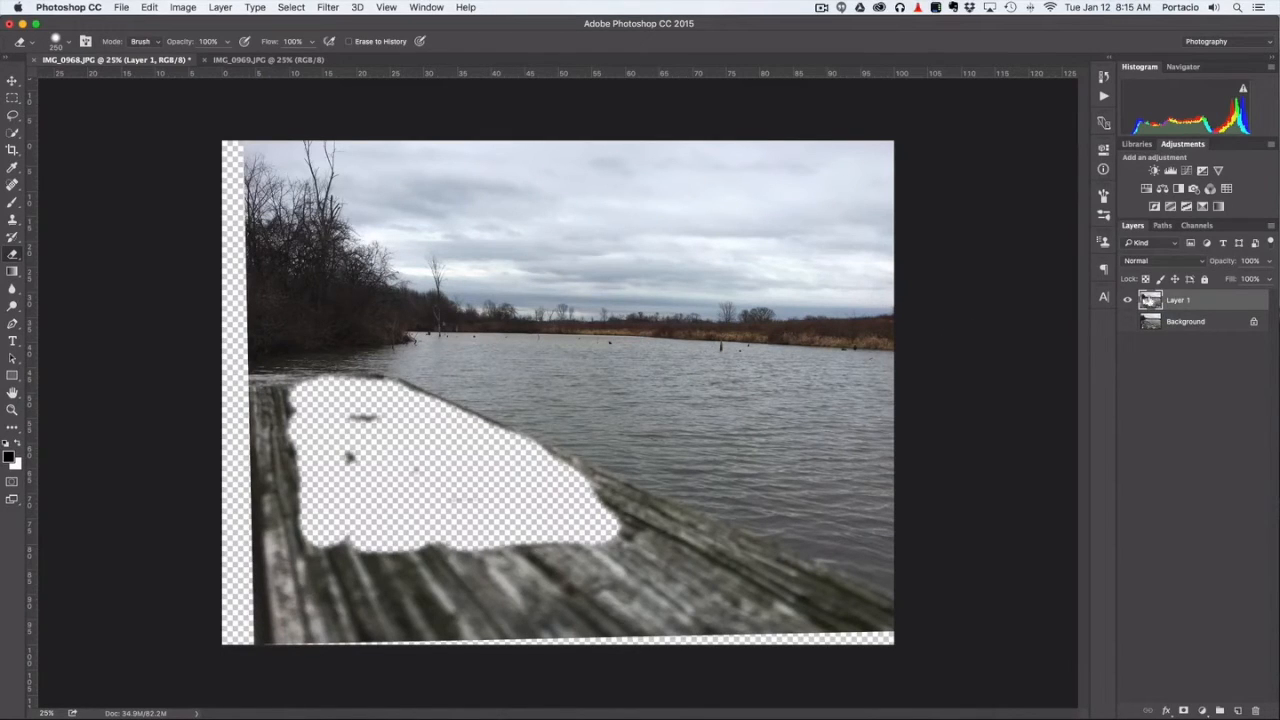
mouse_move(369, 431)
left_mouse_down()
mouse_move(348, 454)
mouse_move(377, 475)
mouse_move(493, 495)
mouse_move(595, 542)
mouse_move(611, 541)
mouse_move(579, 512)
mouse_move(608, 519)
mouse_move(584, 499)
mouse_move(612, 508)
mouse_move(632, 540)
mouse_move(565, 549)
mouse_move(629, 529)
left_mouse_up()
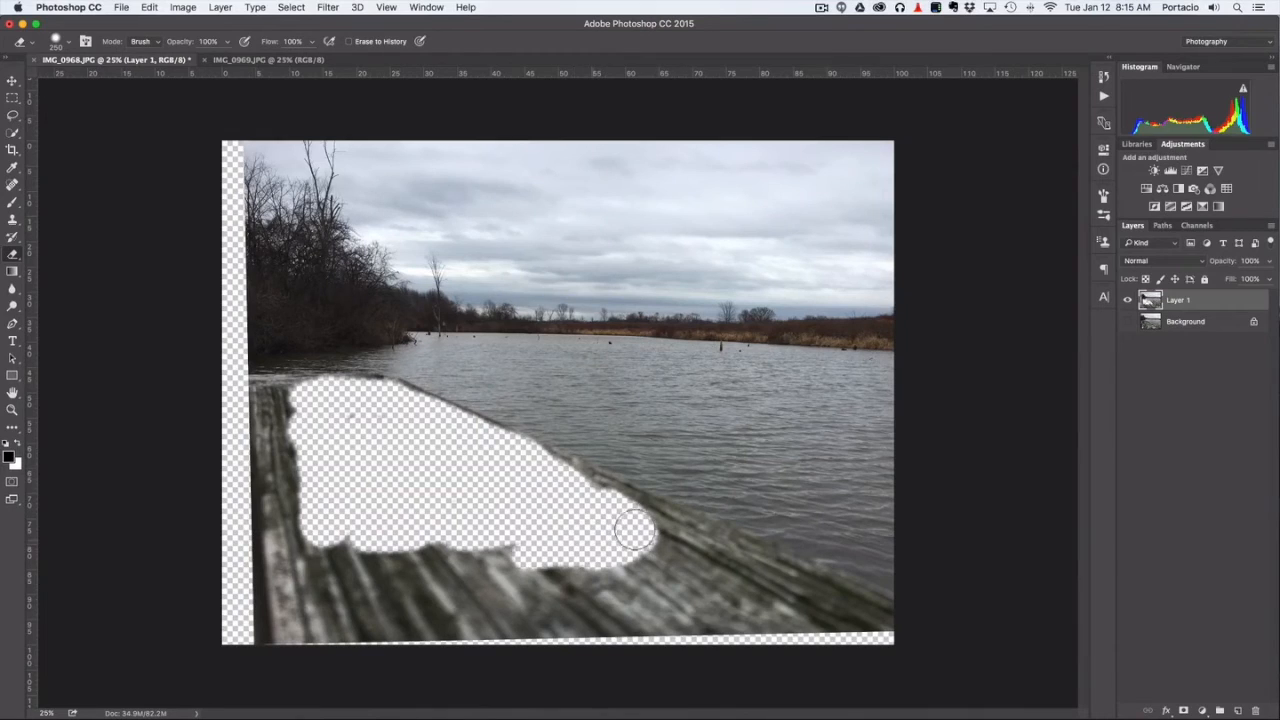
- Undo the dock erasures on Layer 1 and inspect the intact layer with the Background hidden and shown
left_click(1128, 322)
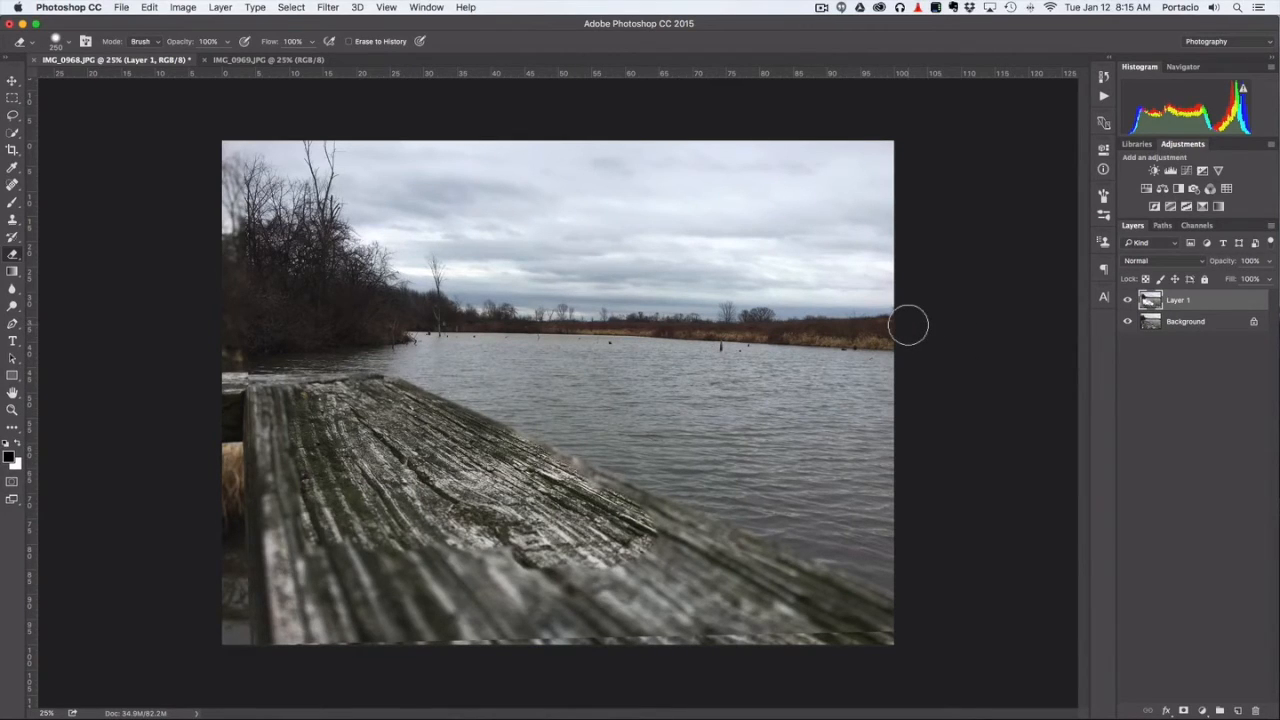
key("super+z")
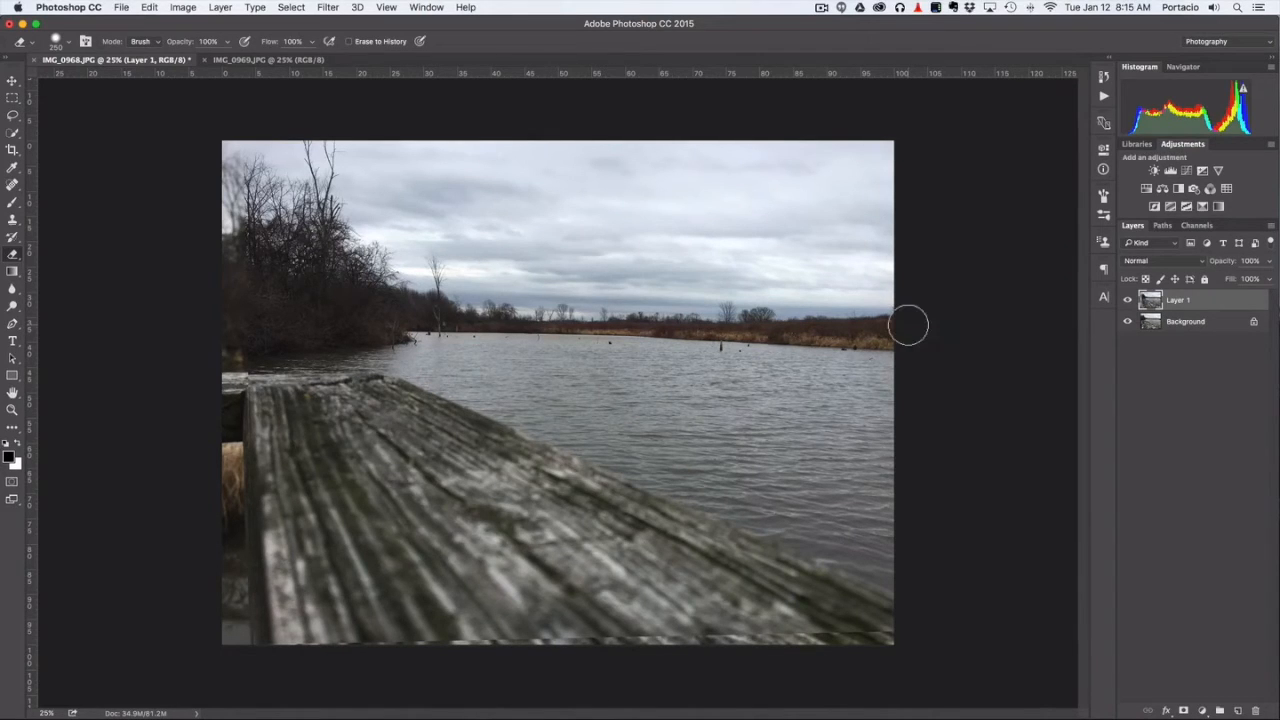
left_click(1128, 322)
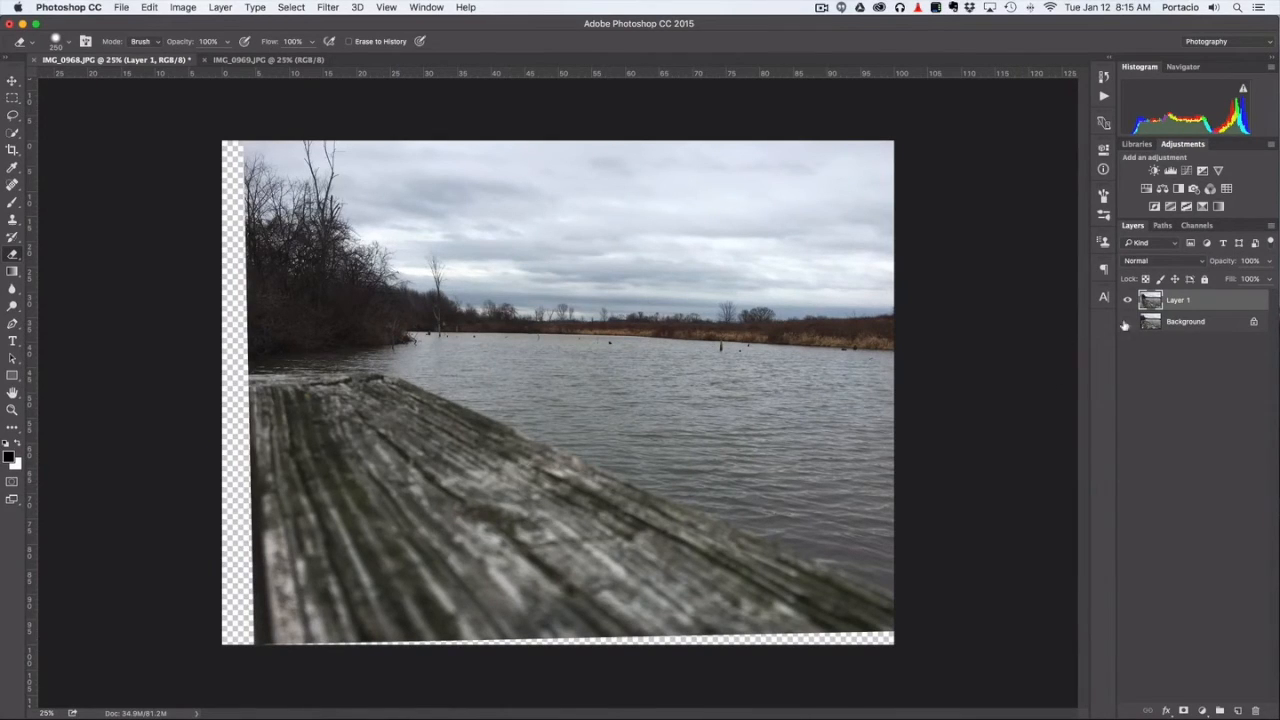
left_click(1128, 322)
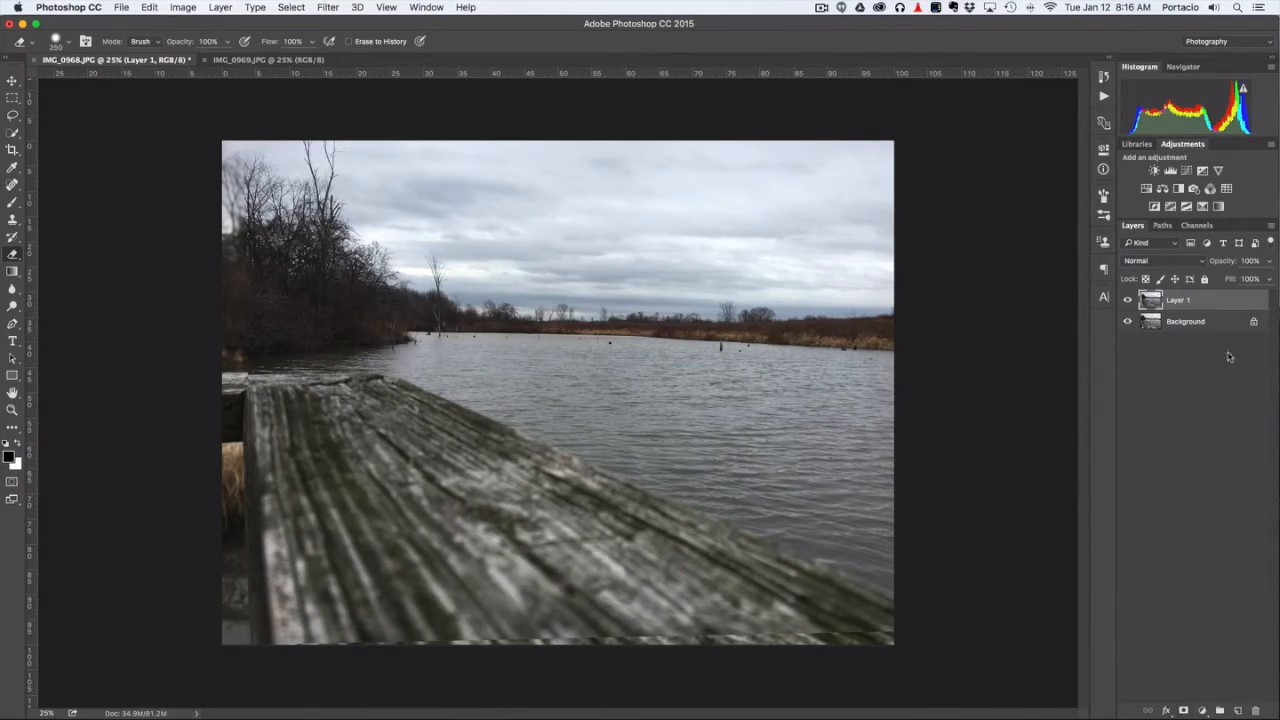
- Add a white layer mask to Layer 1, compare targeting the layer image and the mask, and leave the mask active
left_click(1184, 711)
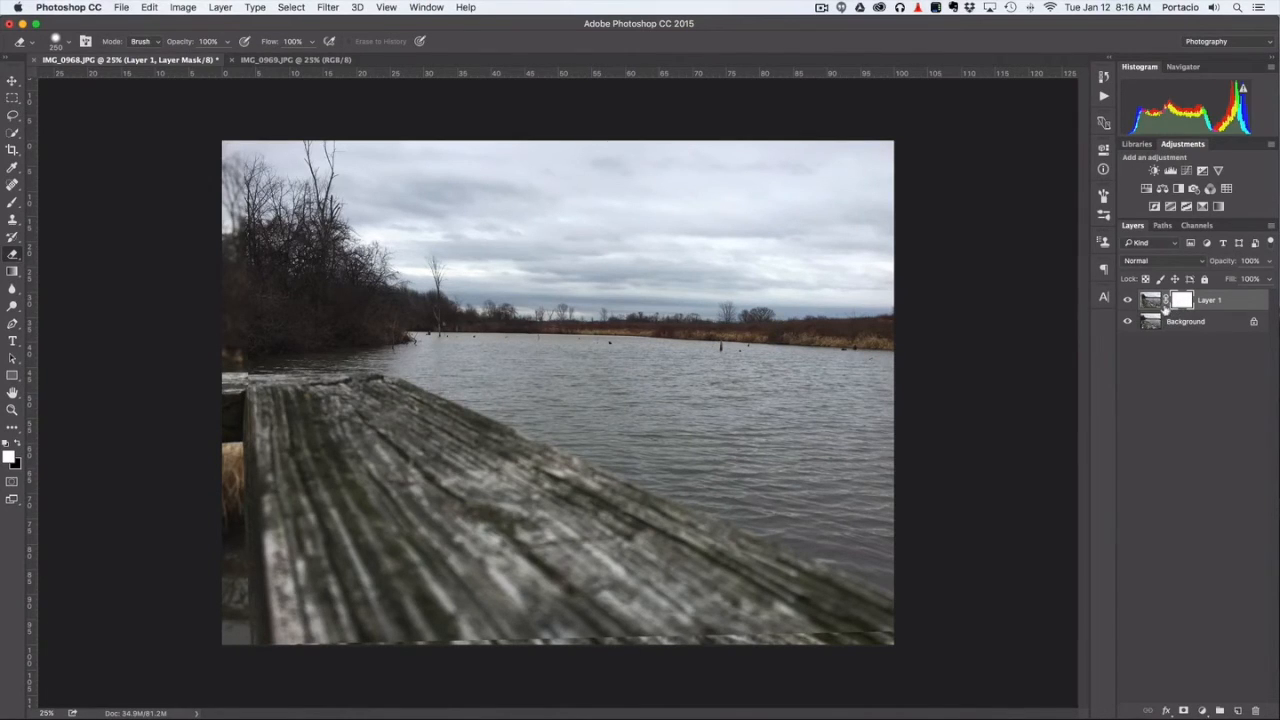
left_click(1153, 303)
left_click(1185, 301)
left_click(1153, 302)
left_click(1183, 301)
left_click(1151, 302)
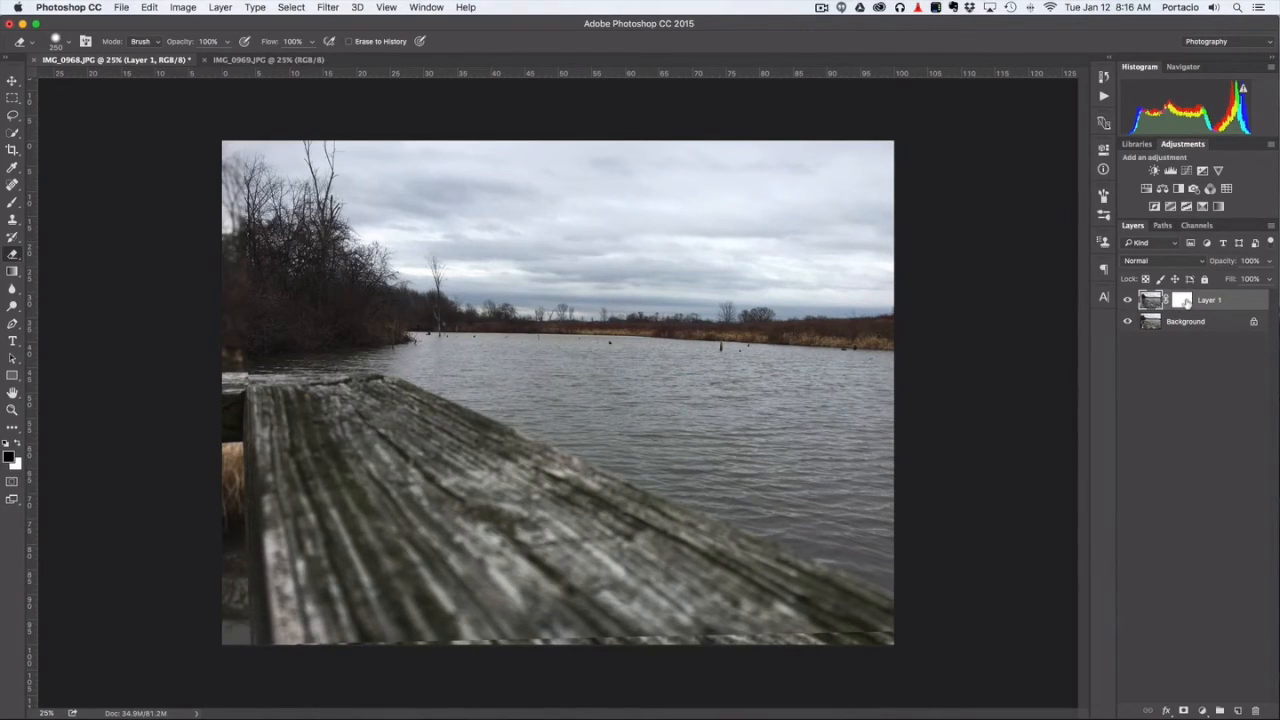
left_click(1185, 302)
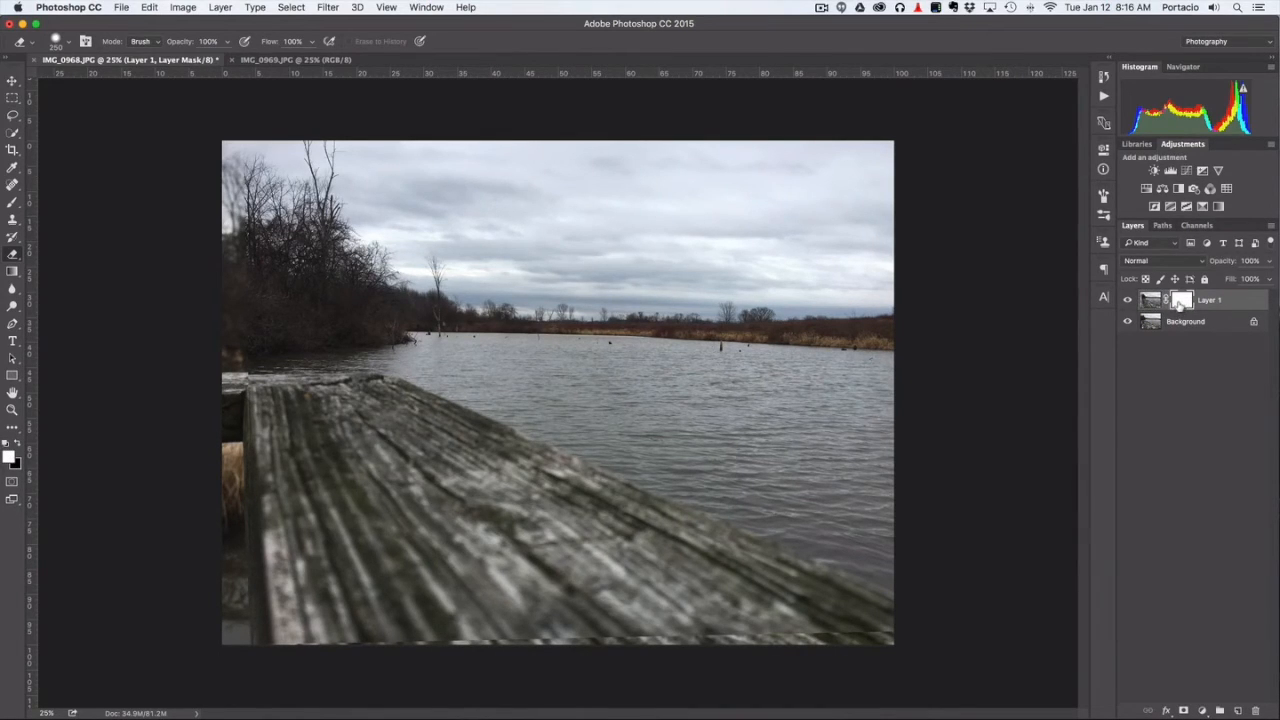
left_click(1151, 302)
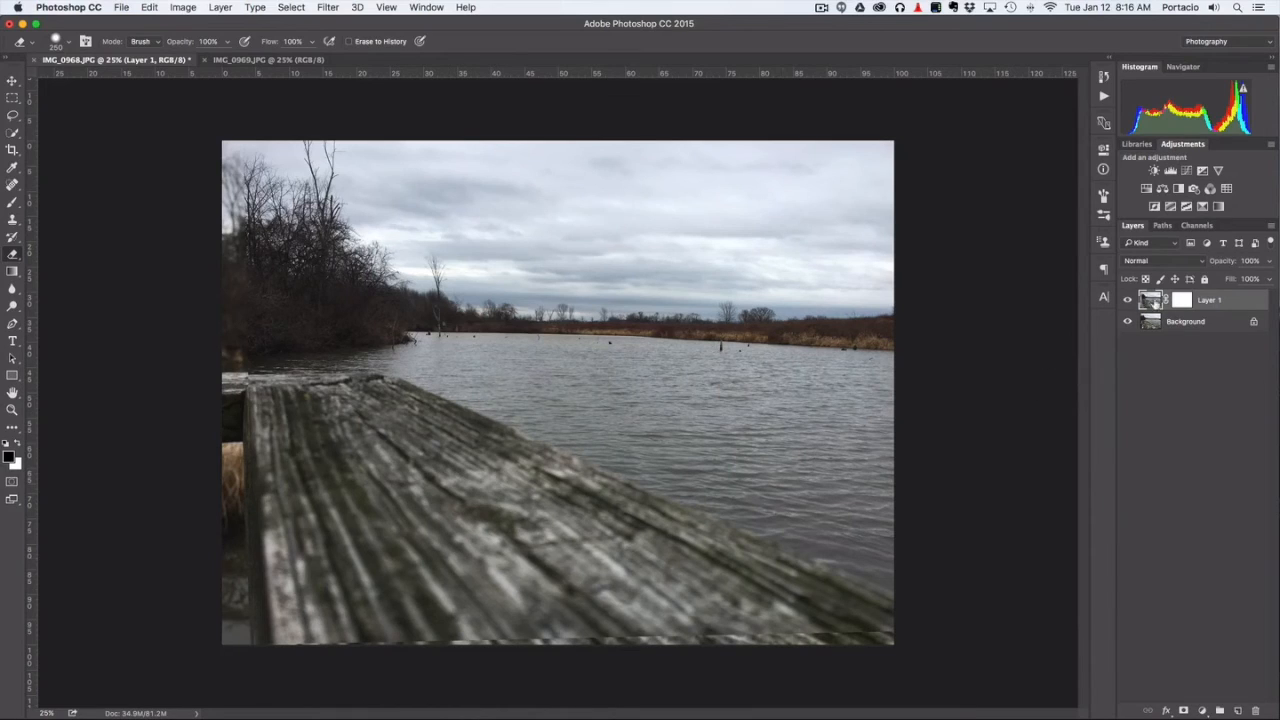
left_click(1181, 302)
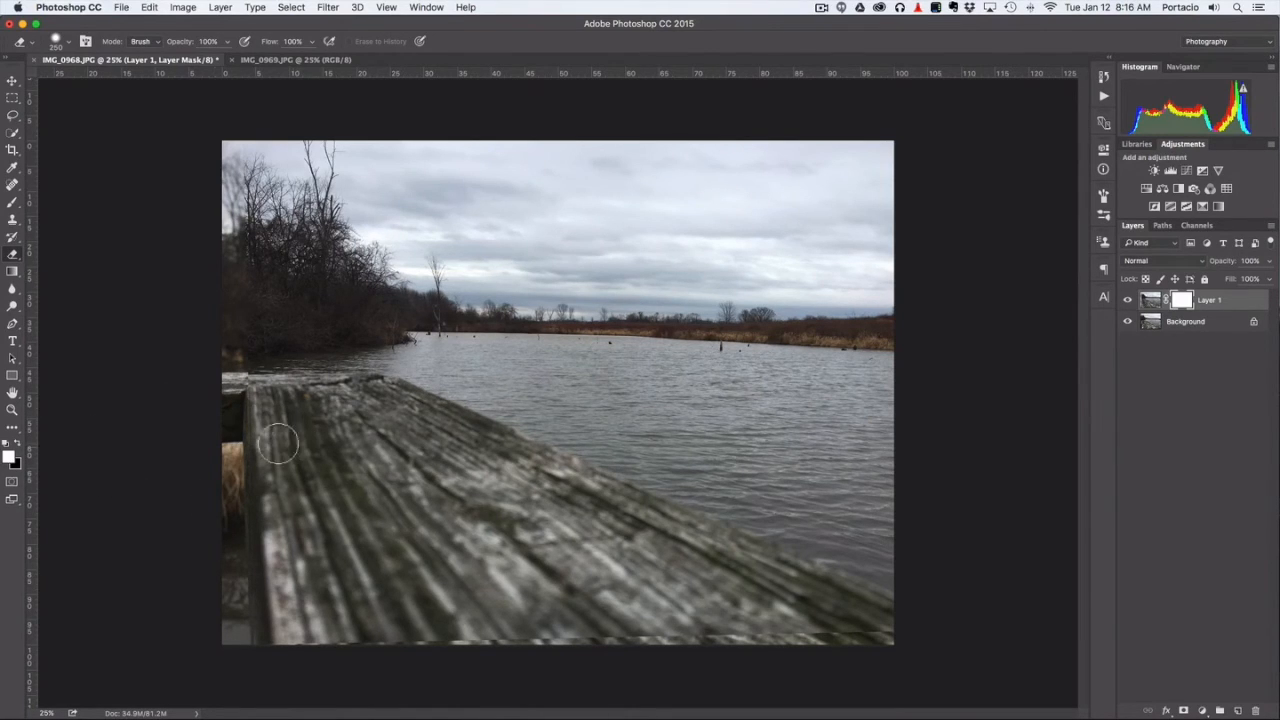
- Paint black on Layer 1's mask with the Brush Tool at size 400 to reveal the sharp wood across most of the dock
key("x")
left_click(13, 203)
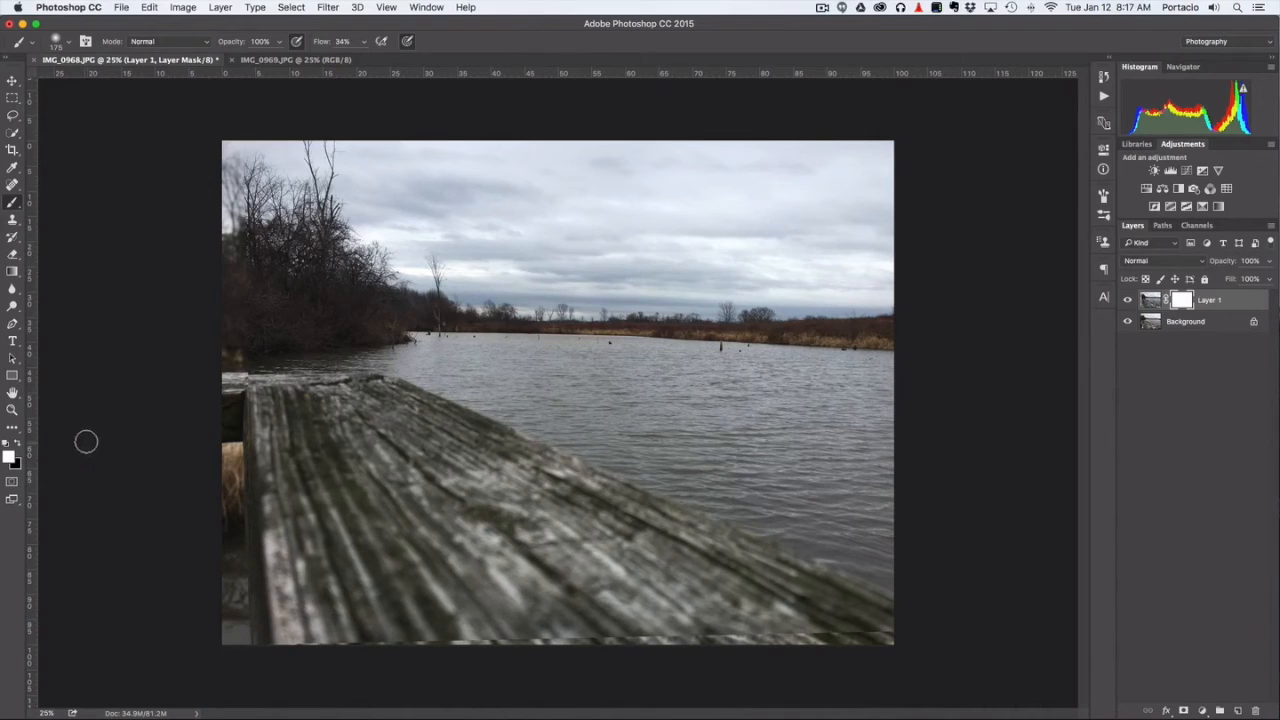
key("x")
key("bracketright")
key("bracketright")
key("bracketright")
key("bracketright")
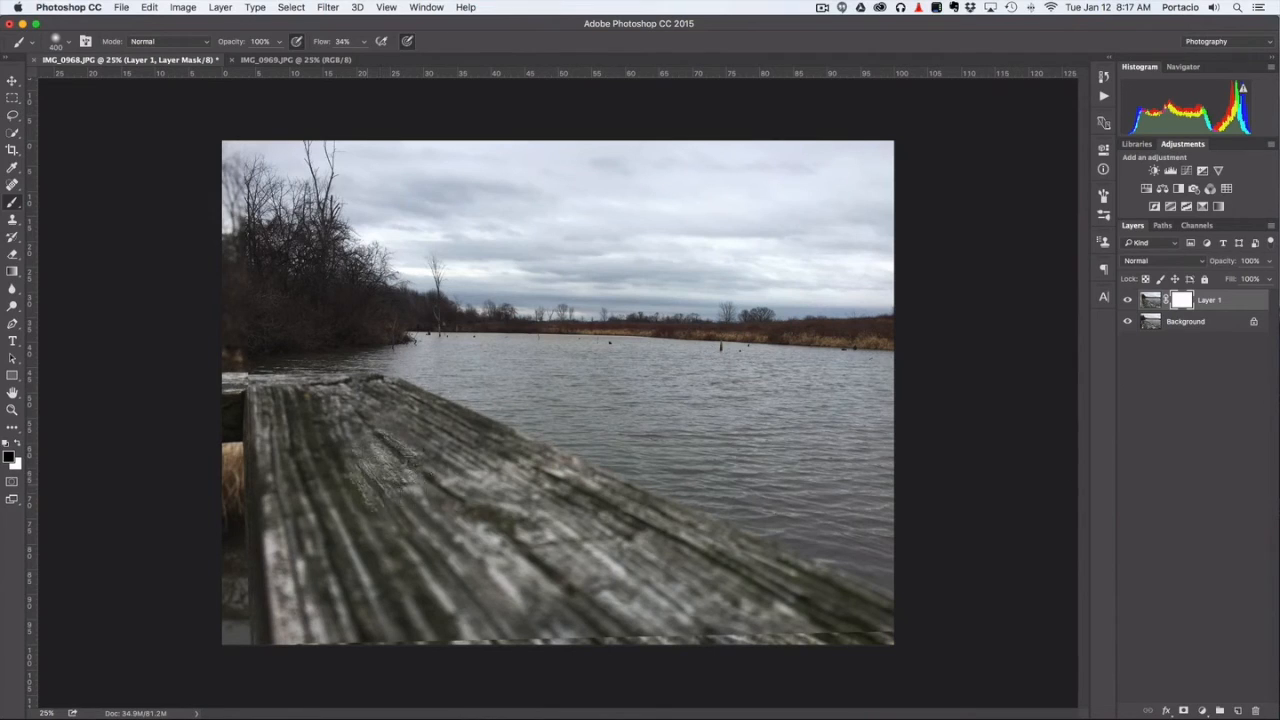
mouse_move(279, 437)
left_mouse_down()
mouse_move(330, 512)
mouse_move(310, 548)
mouse_move(305, 630)
left_mouse_up()
mouse_move(285, 560)
left_mouse_down()
mouse_move(290, 455)
mouse_move(410, 420)
mouse_move(515, 545)
mouse_move(497, 486)
mouse_move(545, 490)
mouse_move(610, 570)
mouse_move(510, 585)
mouse_move(425, 550)
mouse_move(415, 620)
mouse_move(370, 632)
mouse_move(618, 603)
mouse_move(635, 615)
mouse_move(670, 600)
left_mouse_up()
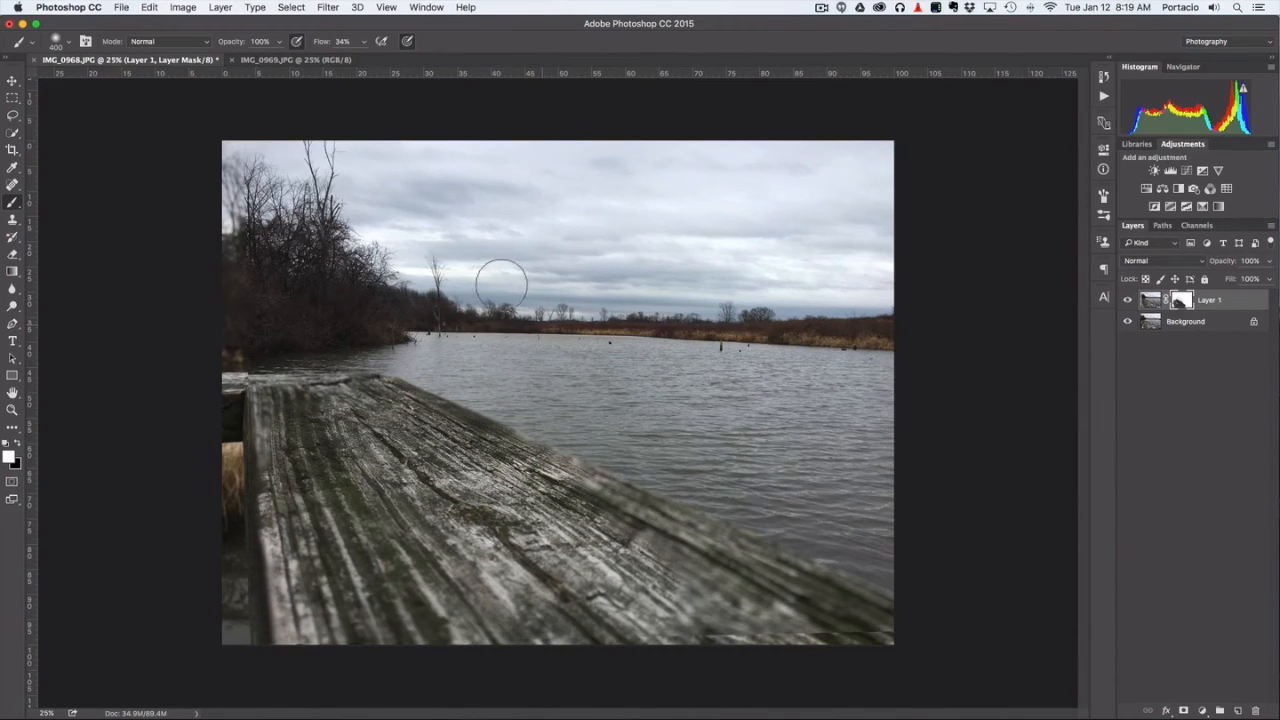
- Paint white on the mask over a small patch of planks, and black again over it and down the dock's left edge
mouse_move(320, 429)
left_mouse_down()
mouse_move(316, 413)
mouse_move(301, 415)
mouse_move(333, 425)
left_mouse_up()
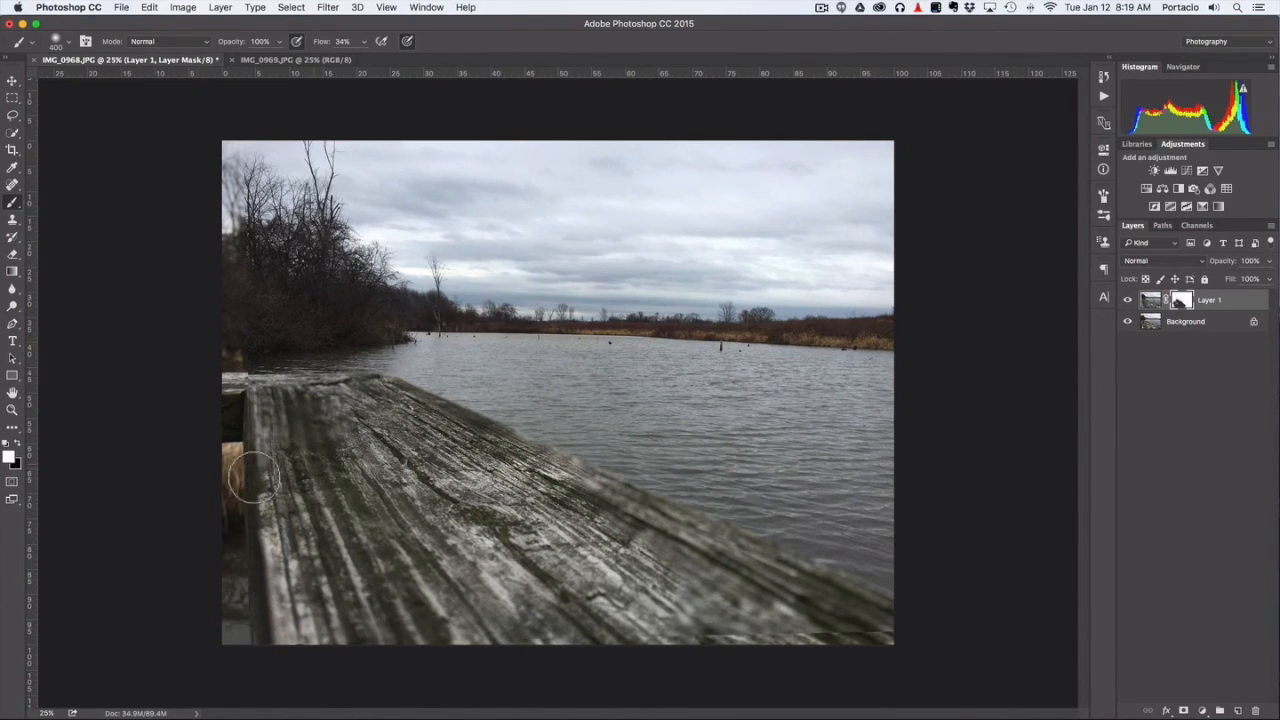
key("x")
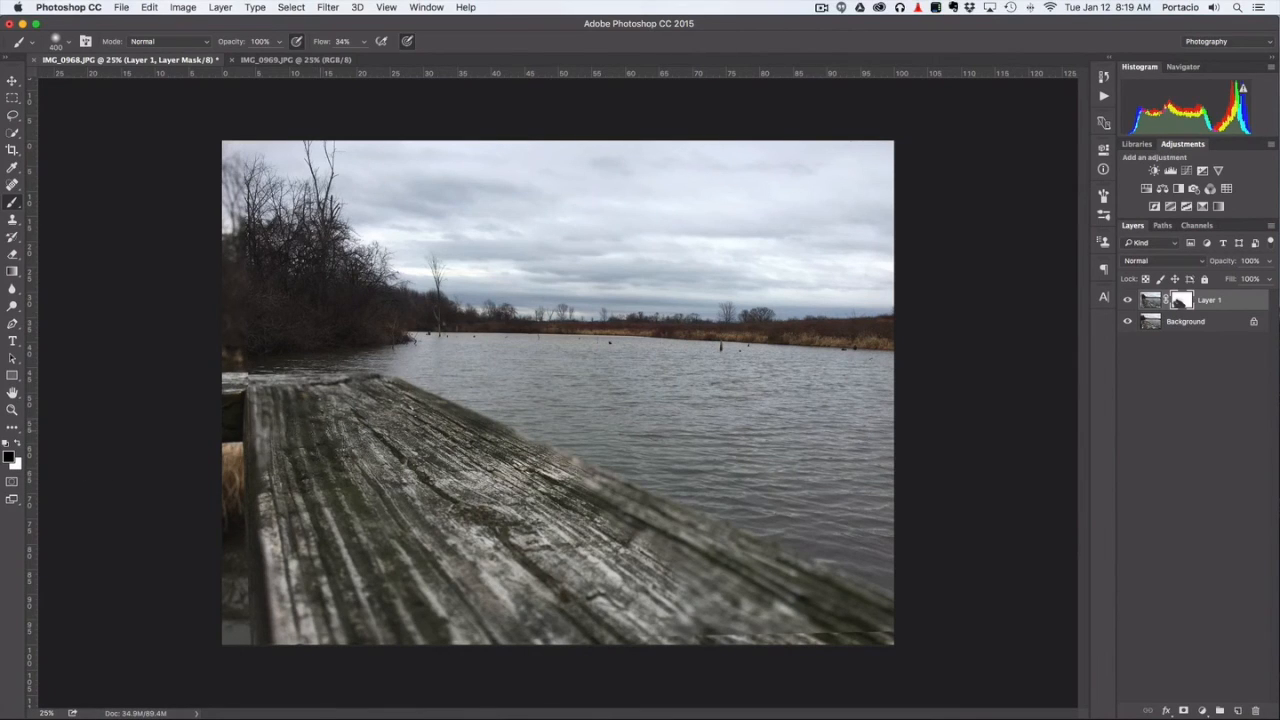
mouse_move(276, 432)
left_mouse_down()
mouse_move(266, 560)
mouse_move(290, 624)
left_mouse_up()
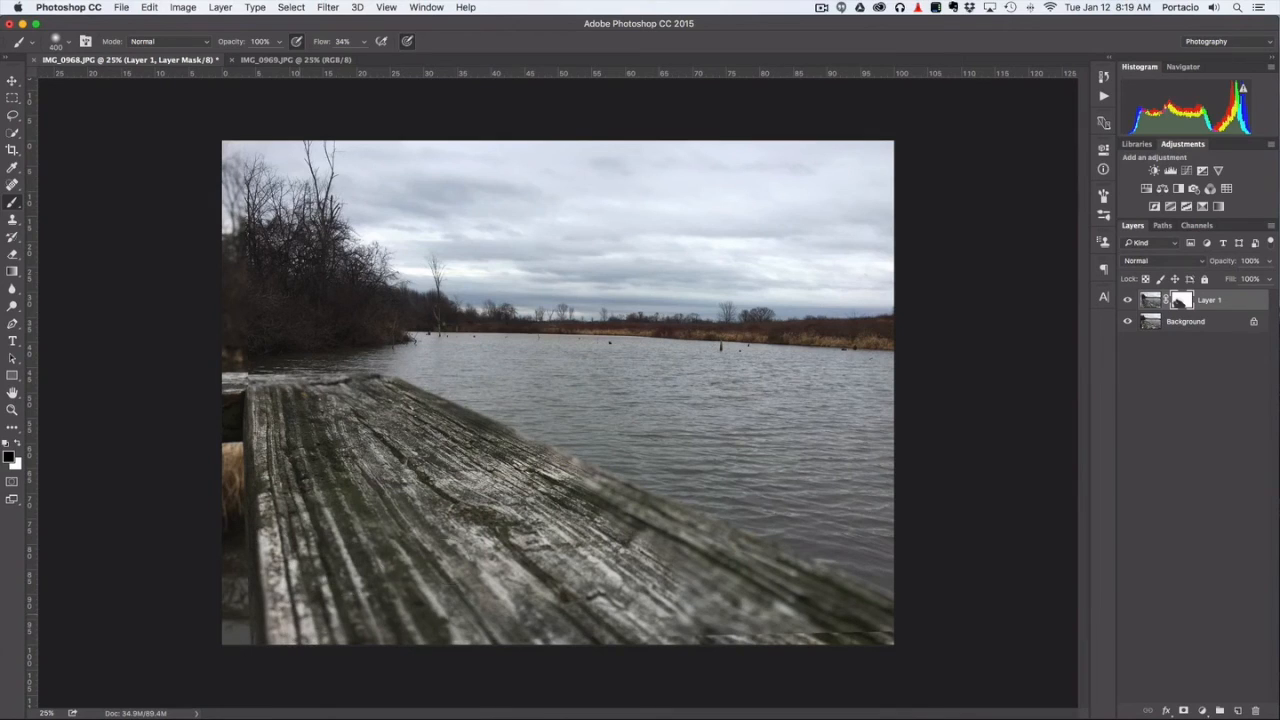
- Paint black on the mask over the remaining blurred planks on the dock's right side and lower right corner
mouse_move(688, 630)
left_mouse_down()
mouse_move(615, 566)
mouse_move(632, 530)
left_mouse_up()
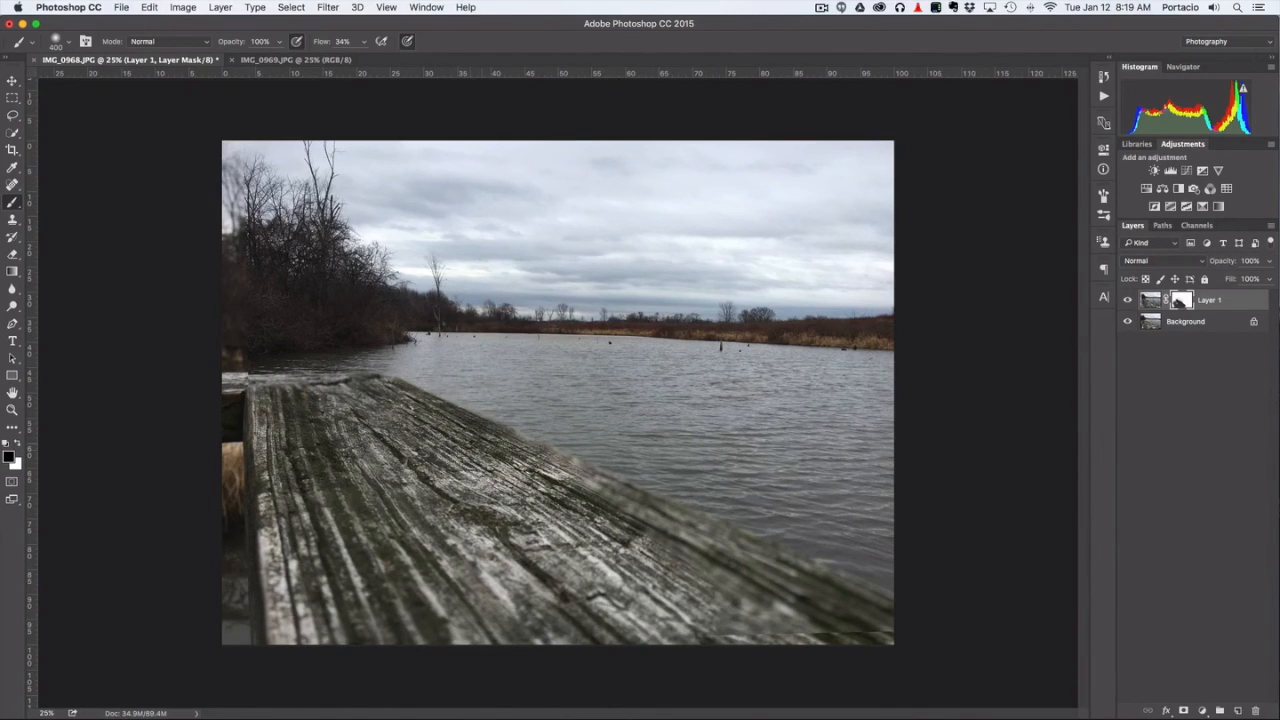
mouse_move(540, 450)
left_mouse_down()
mouse_move(720, 560)
mouse_move(822, 600)
left_mouse_up()
mouse_move(858, 645)
left_mouse_down()
mouse_move(770, 625)
mouse_move(696, 628)
left_mouse_up()
- Inspect the dock's edge against the water at 100%, reduce the brush to 200 and switch the painting colour to white
key("super+equal")
key("super+equal")
key("super+equal")
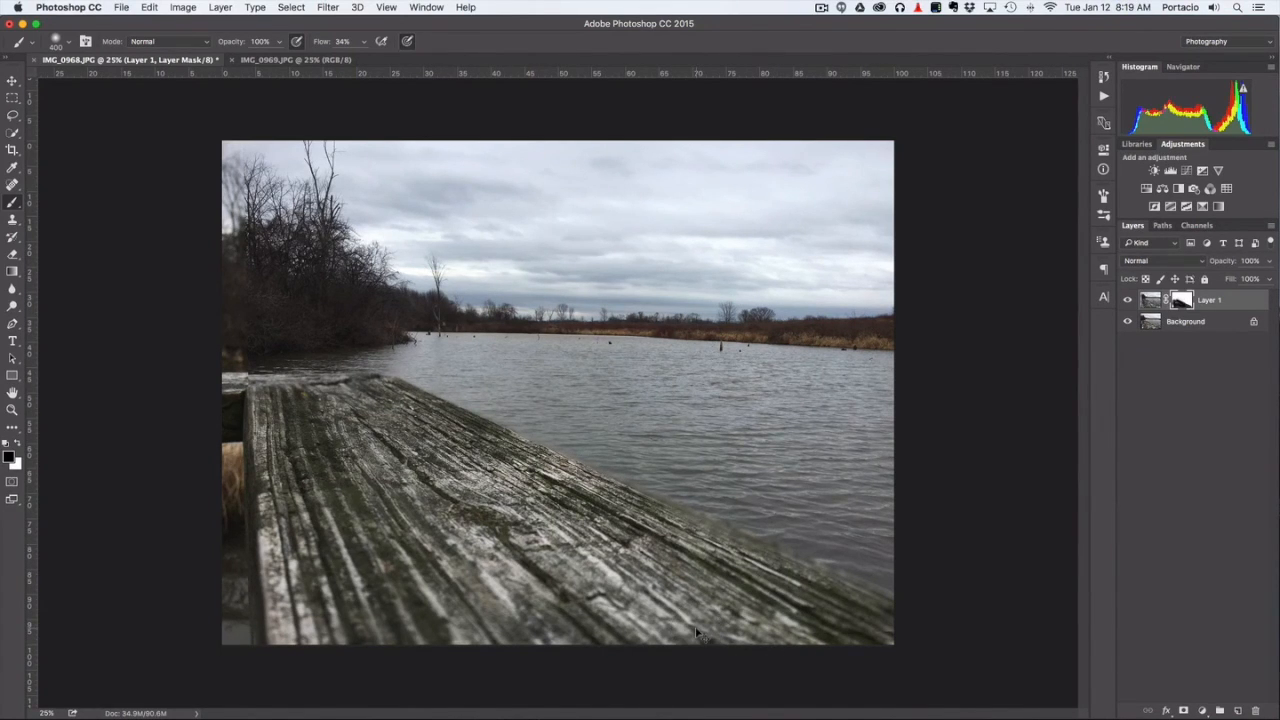
key("super+equal")
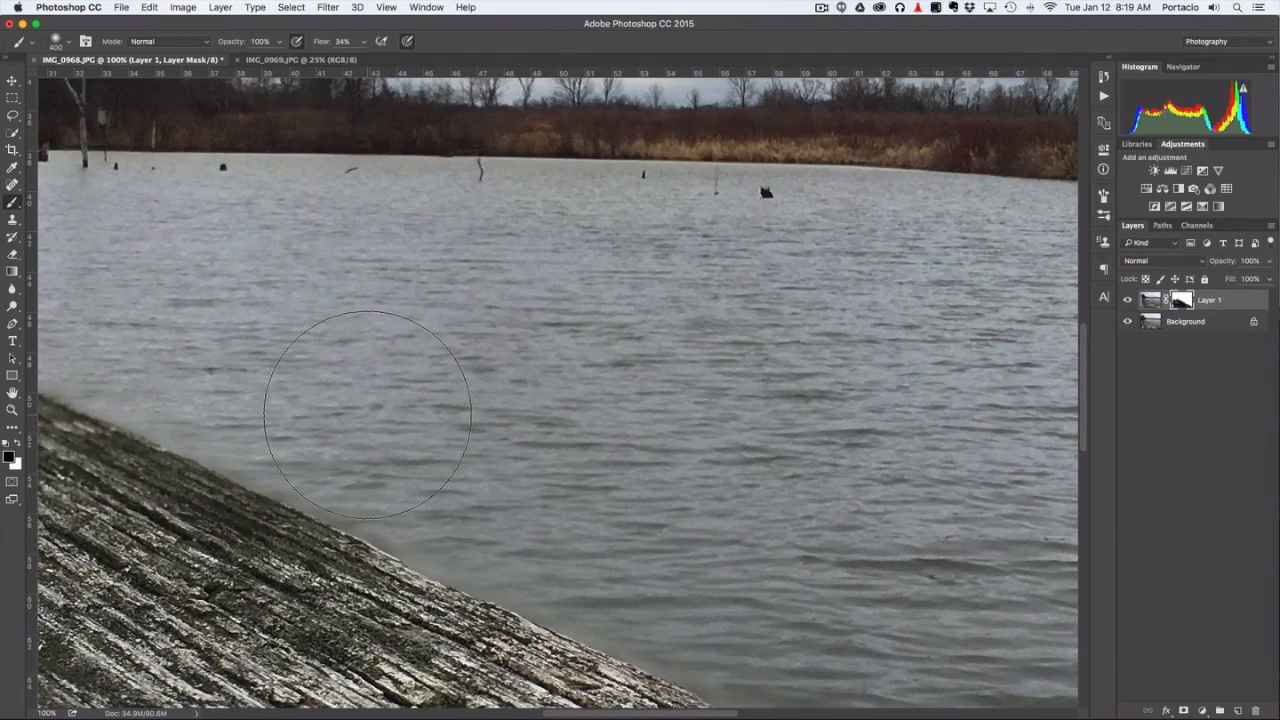
key("bracketright")
key("bracketleft")
key("bracketleft")
key("bracketleft")
key("bracketleft")
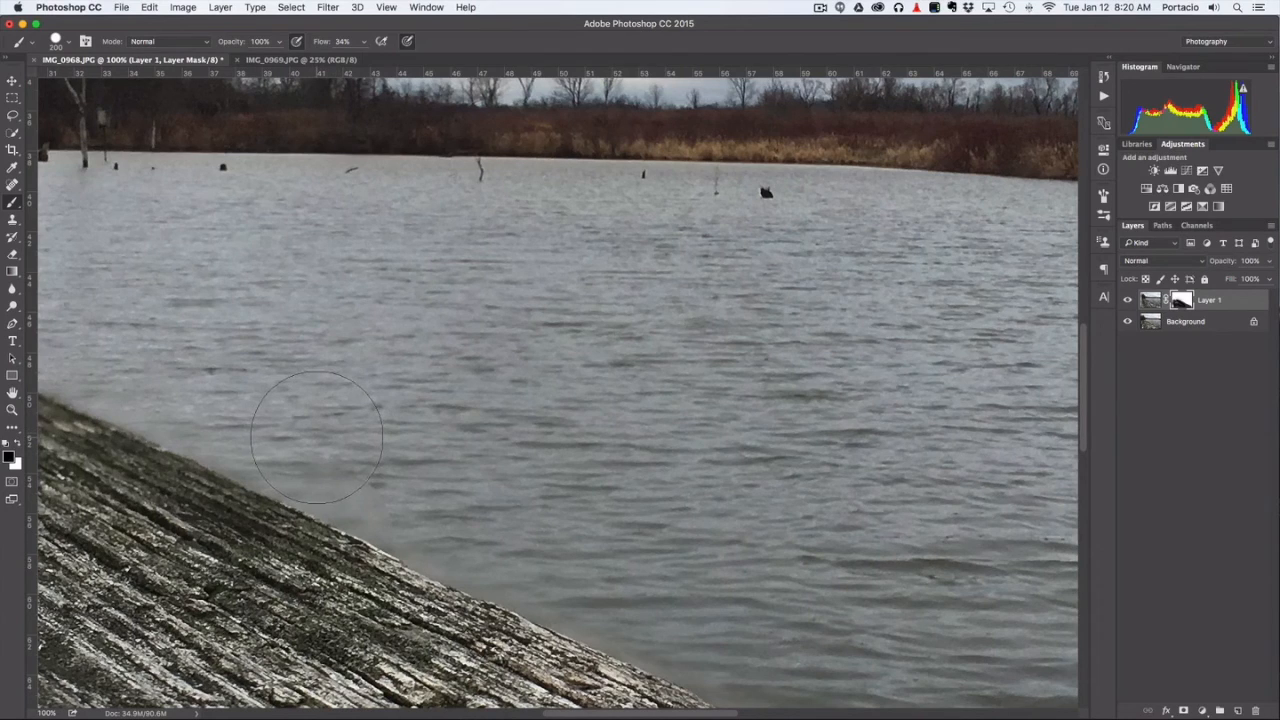
key("x")
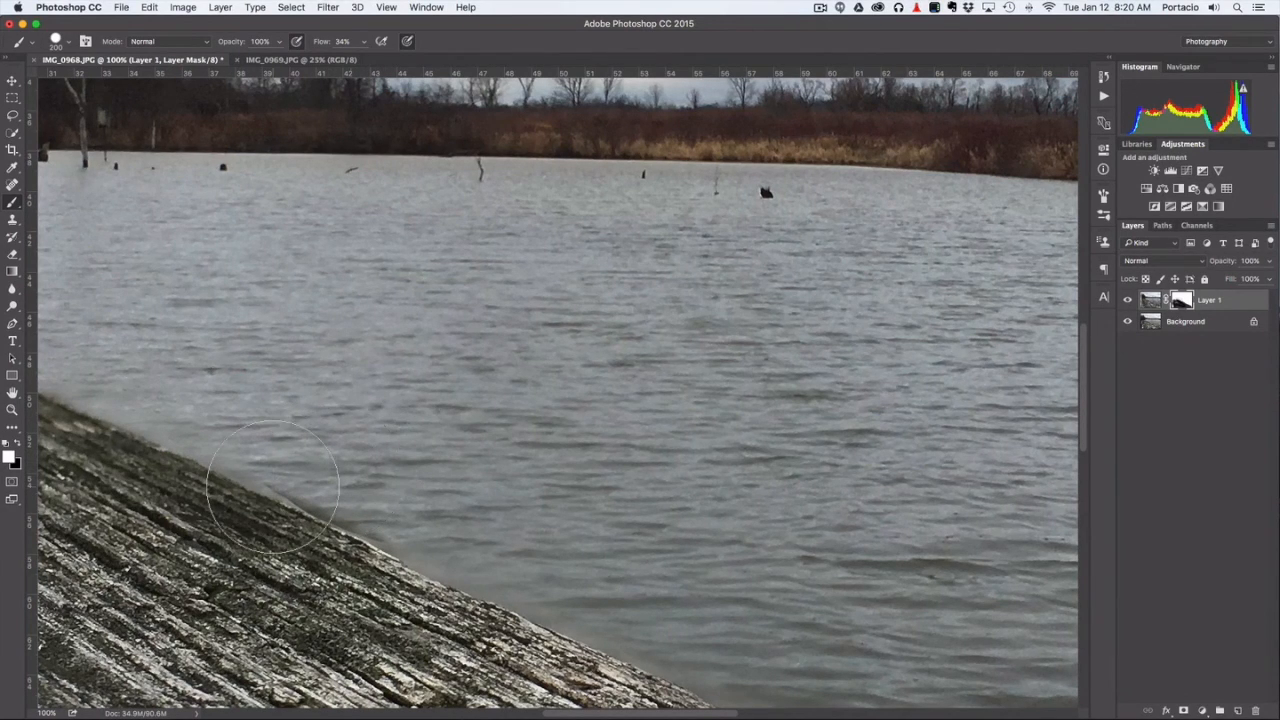
key("super+0")
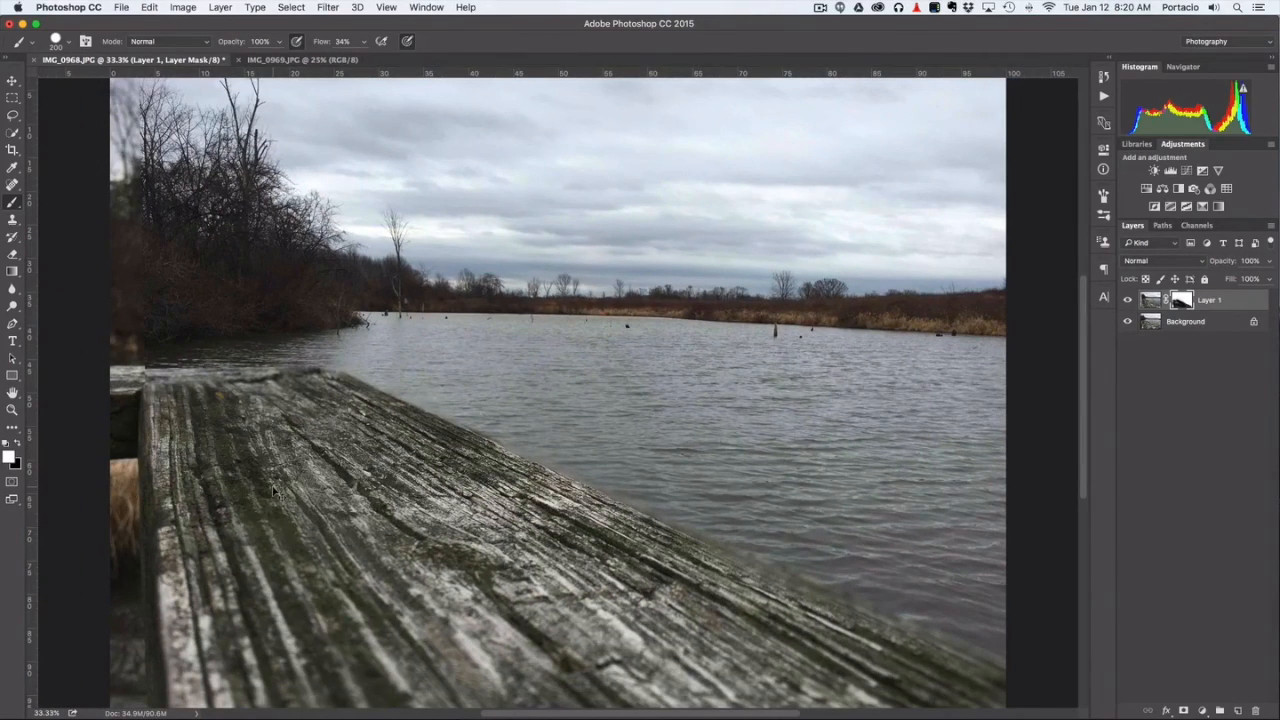